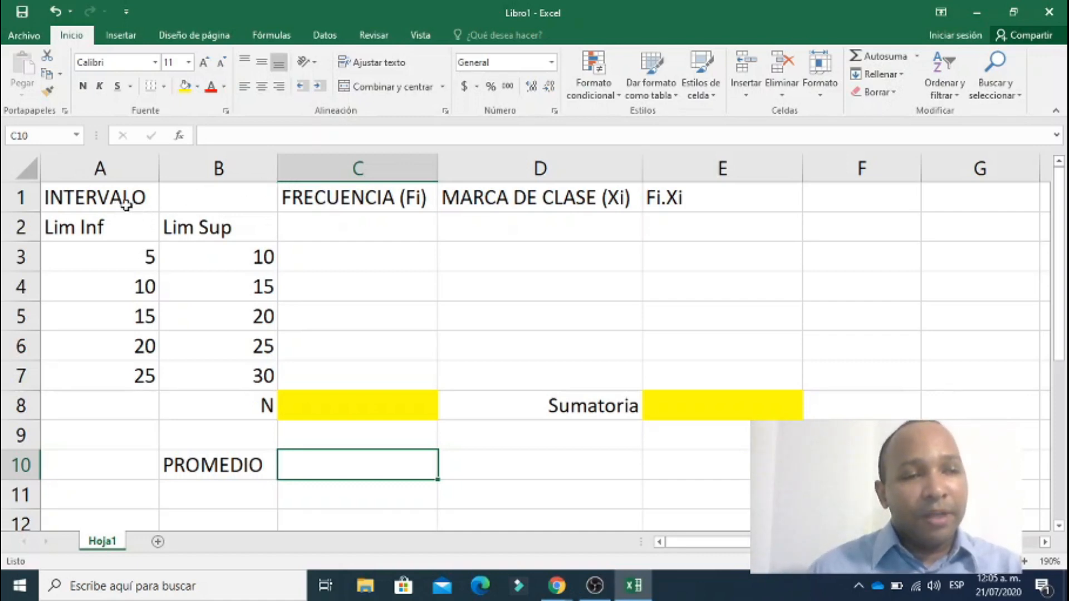
Merge and centre the INTERVALO heading across cells A1:B1.
drag(138, 198, 171, 199)
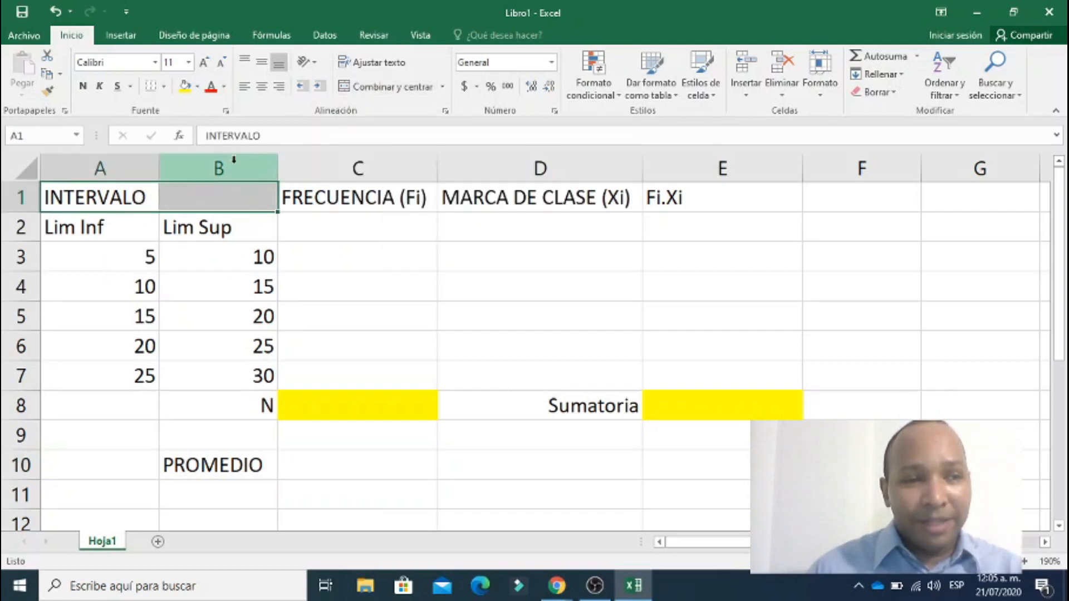
click(386, 88)
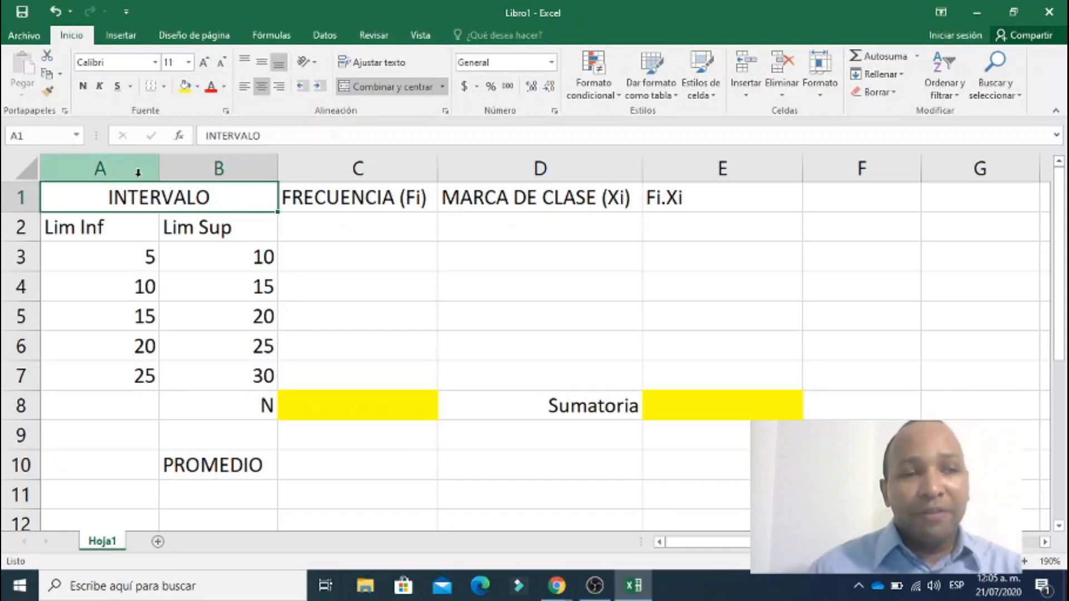
click(138, 170)
click(207, 167)
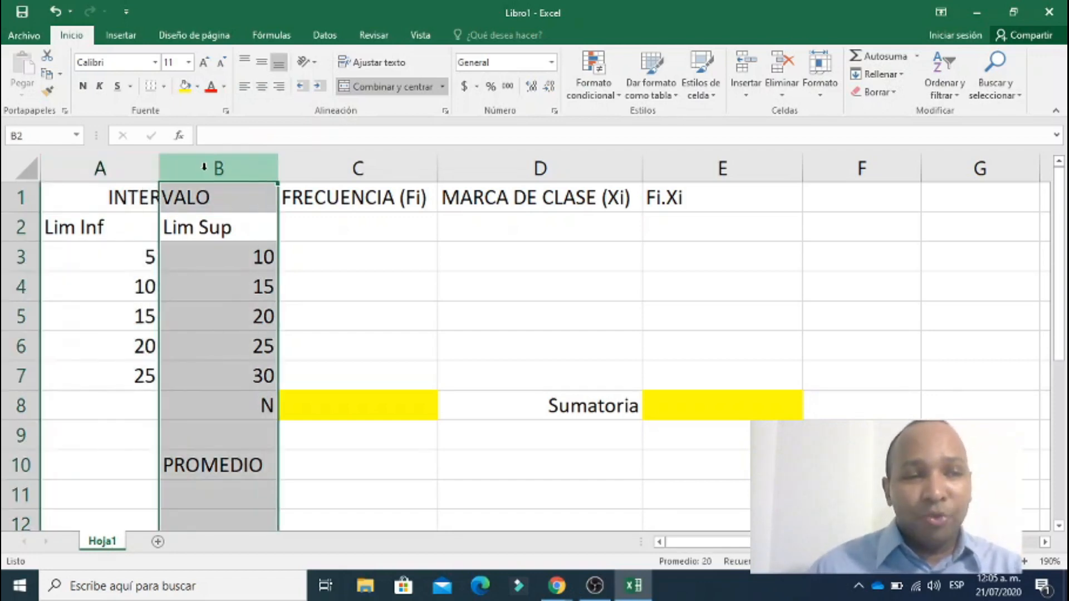
click(139, 238)
click(143, 200)
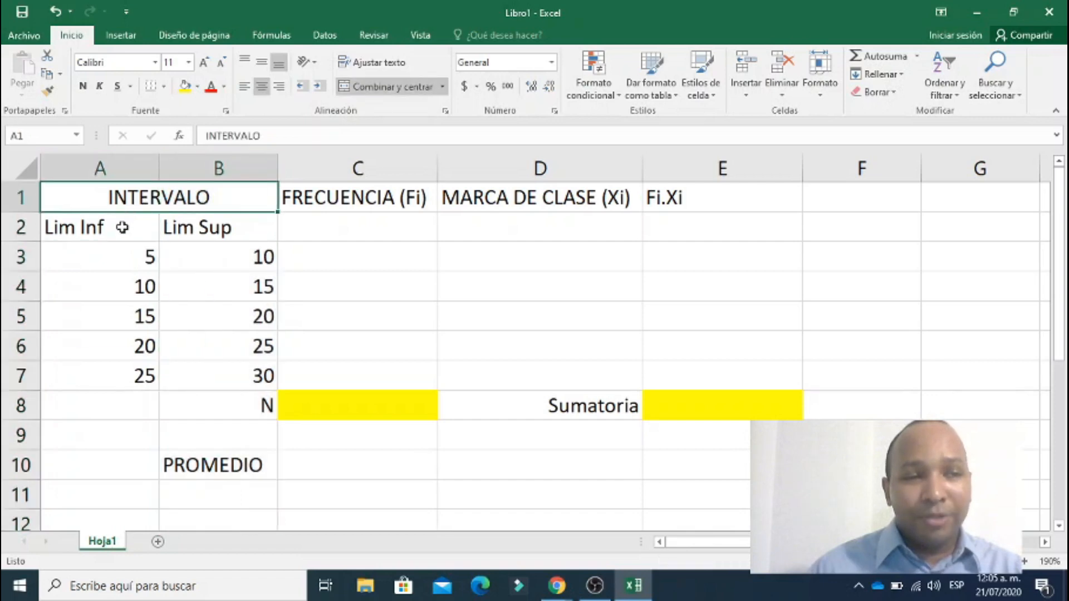
Centre the limit headings and interval values horizontally in cells A2:B7.
click(120, 230)
drag(120, 229, 179, 365)
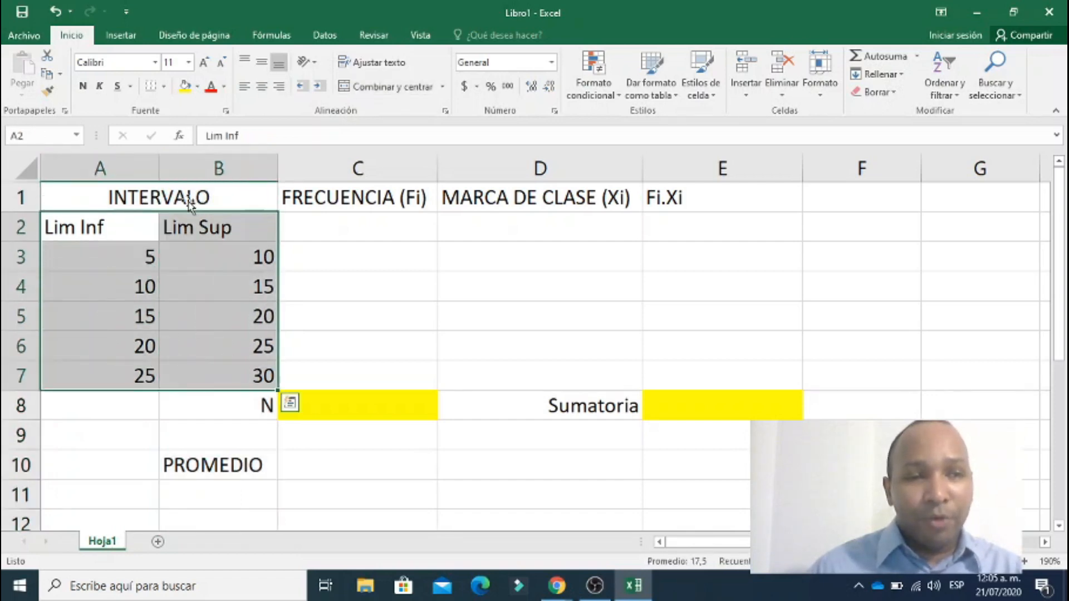
click(262, 86)
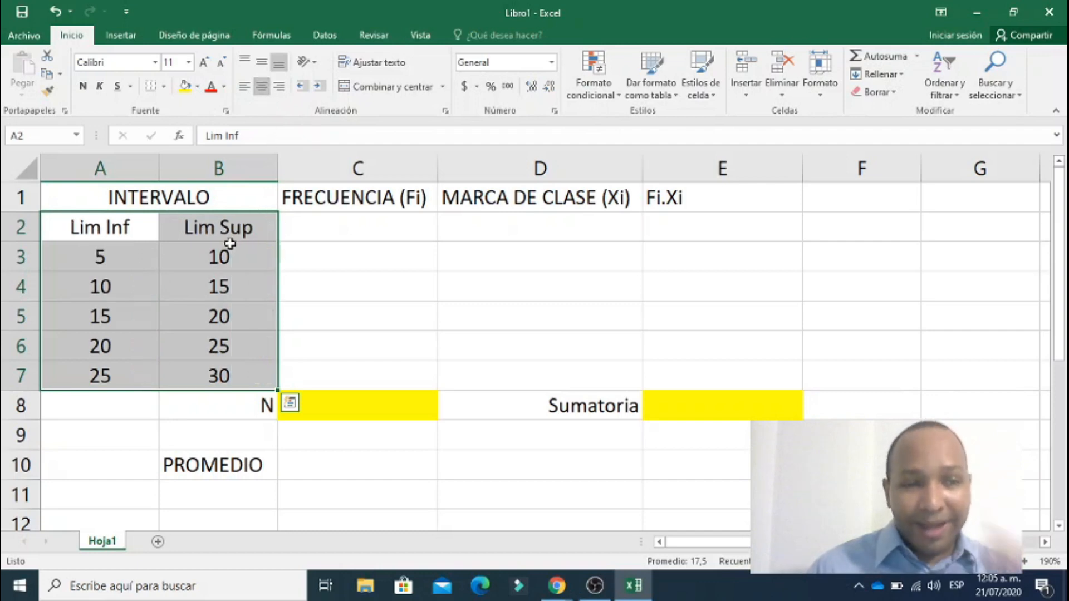
Examine the lower and upper limits of each class interval in rows 3 to 7.
click(118, 222)
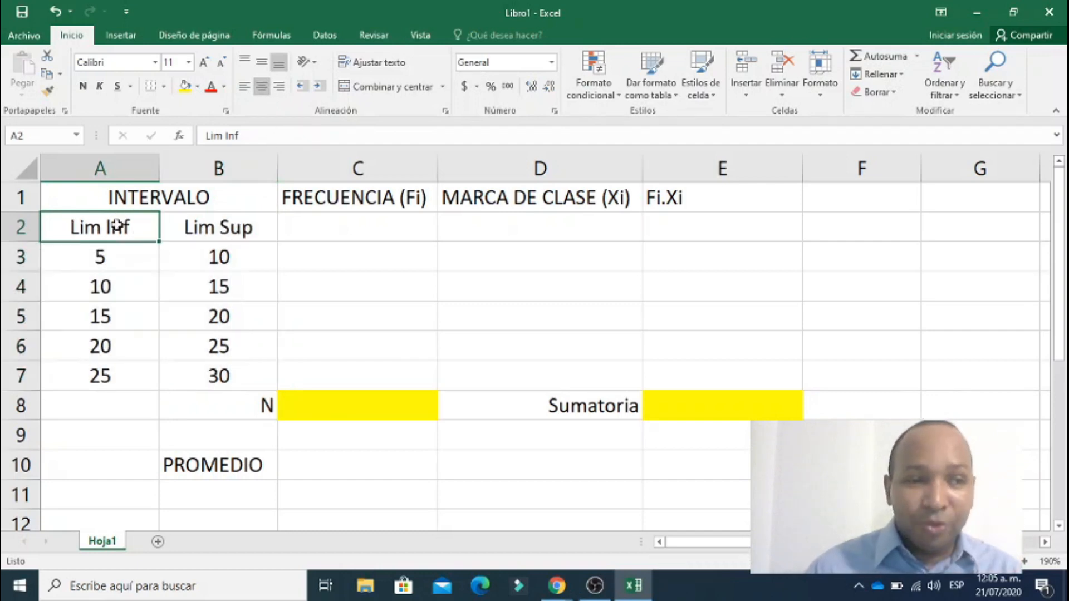
click(110, 256)
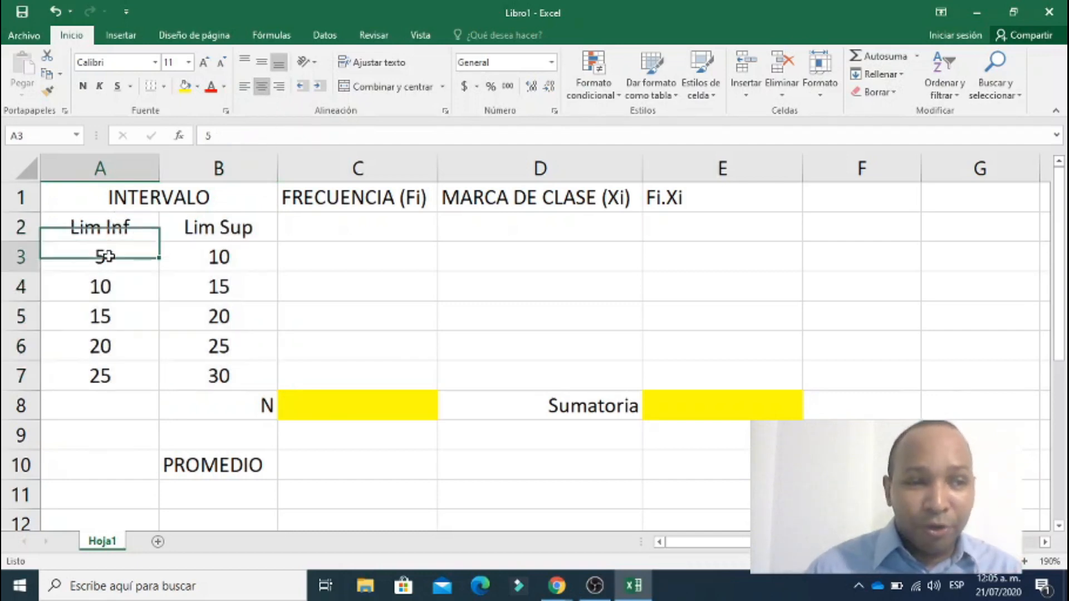
click(208, 226)
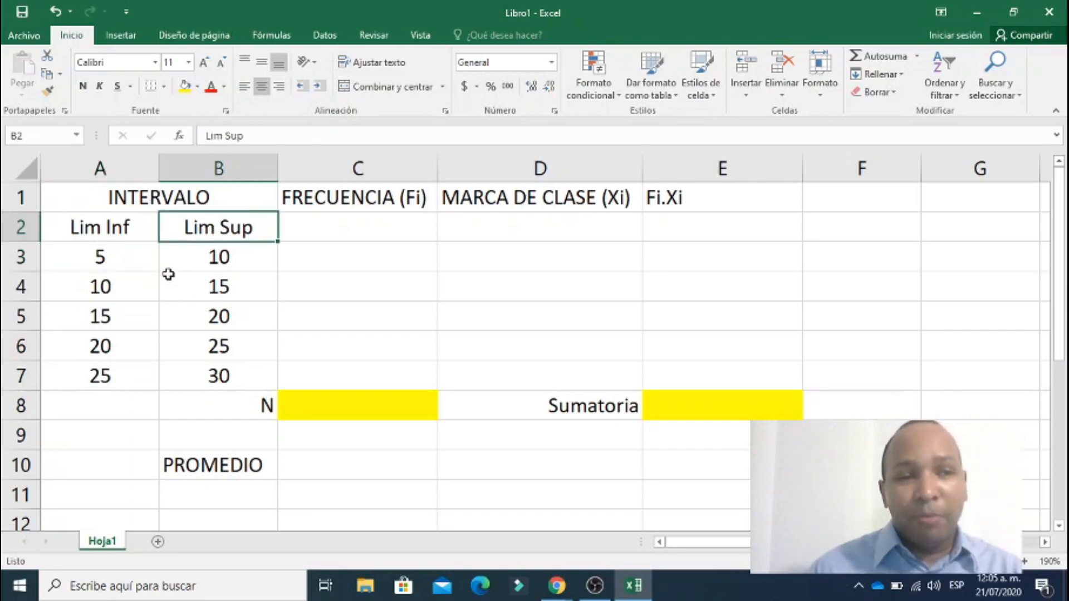
click(19, 256)
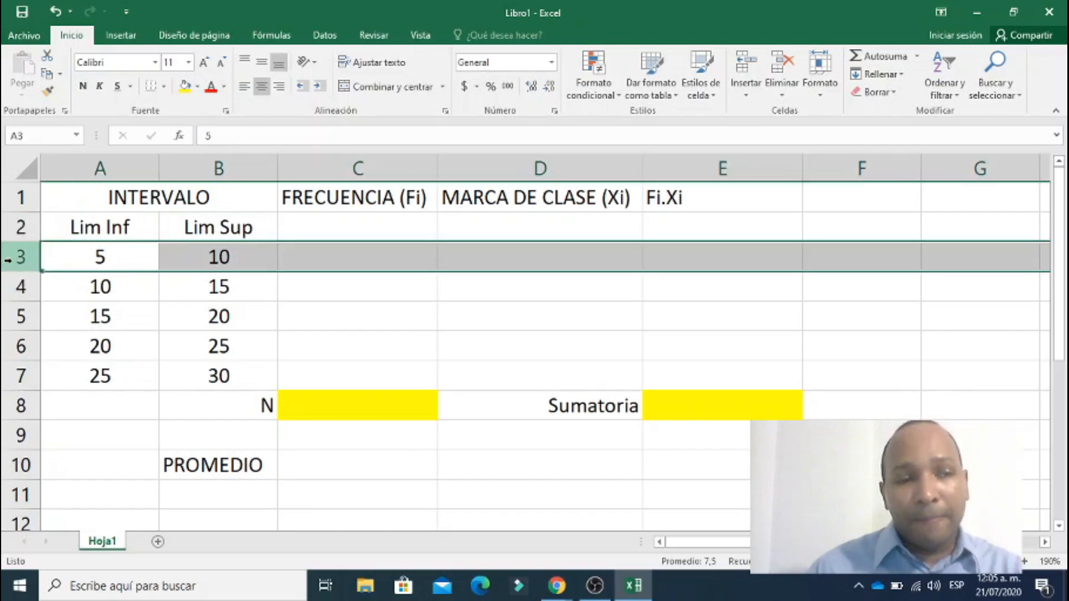
click(8, 287)
click(8, 317)
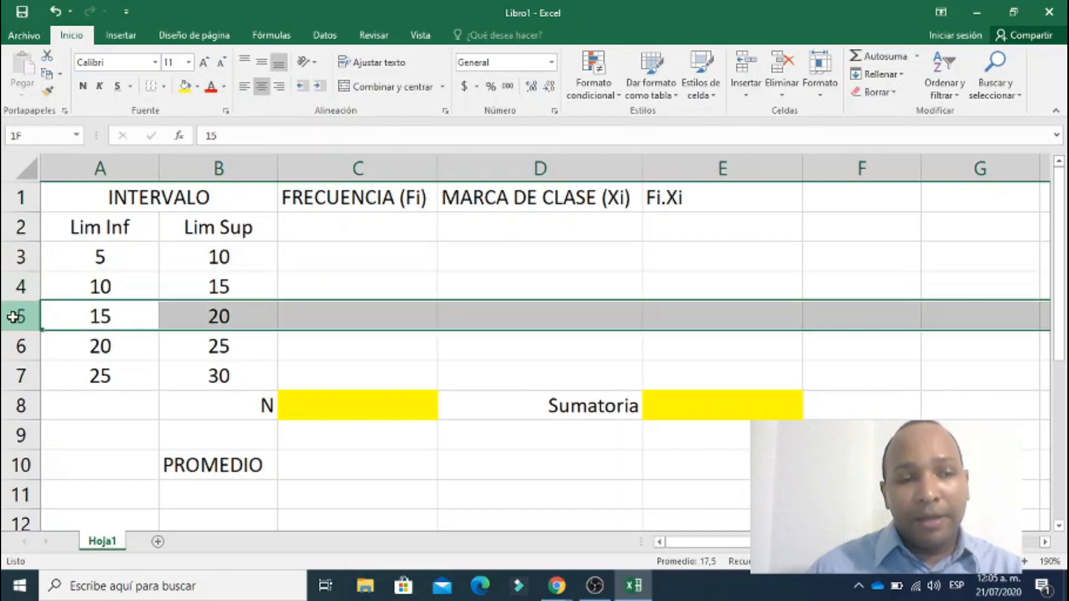
click(103, 256)
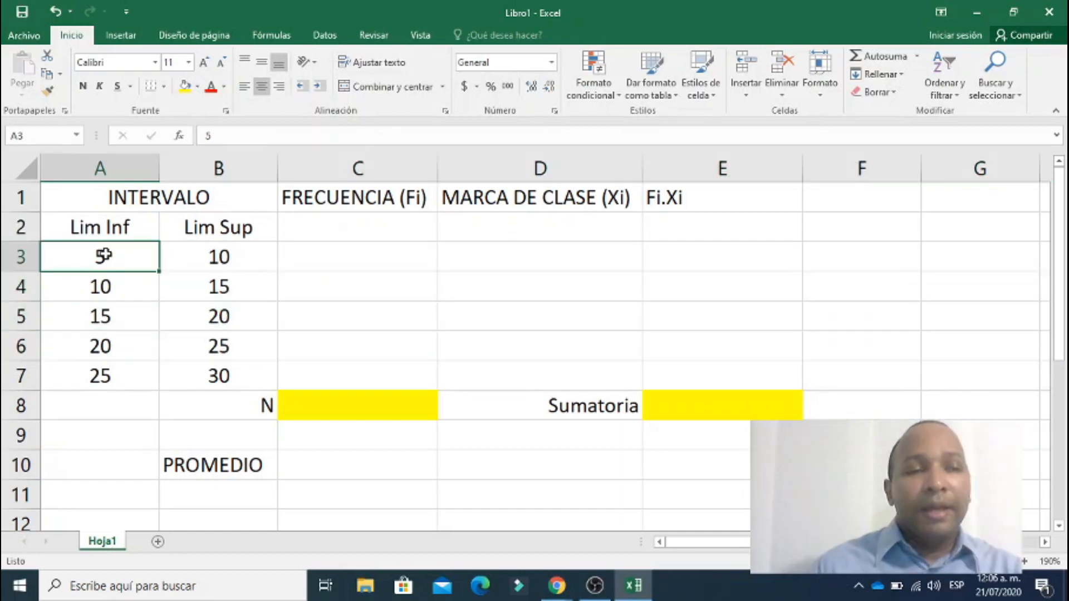
click(9, 262)
click(9, 287)
click(9, 317)
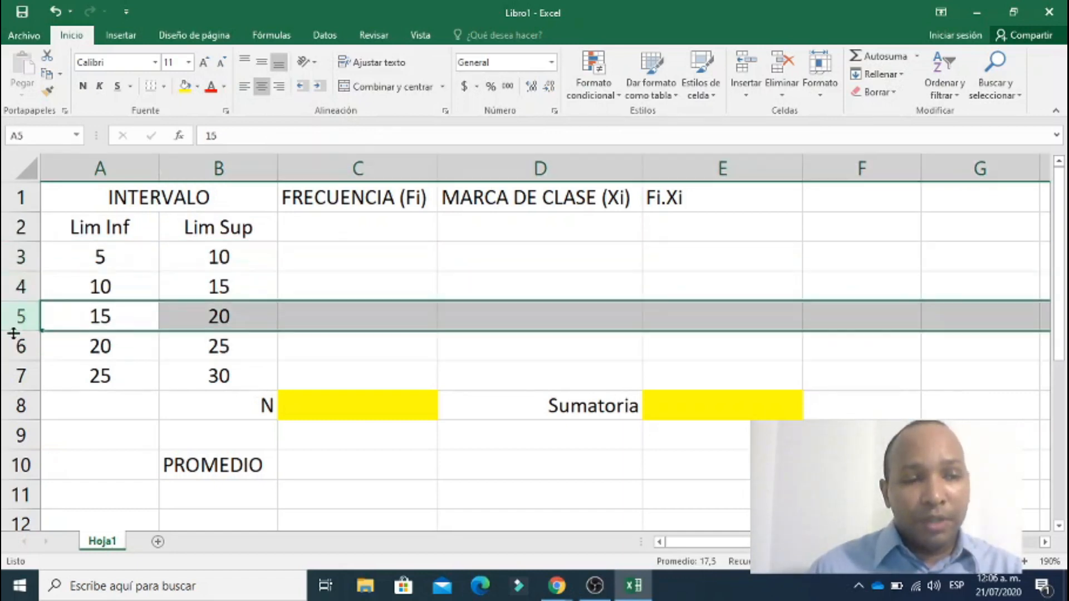
click(9, 346)
click(10, 376)
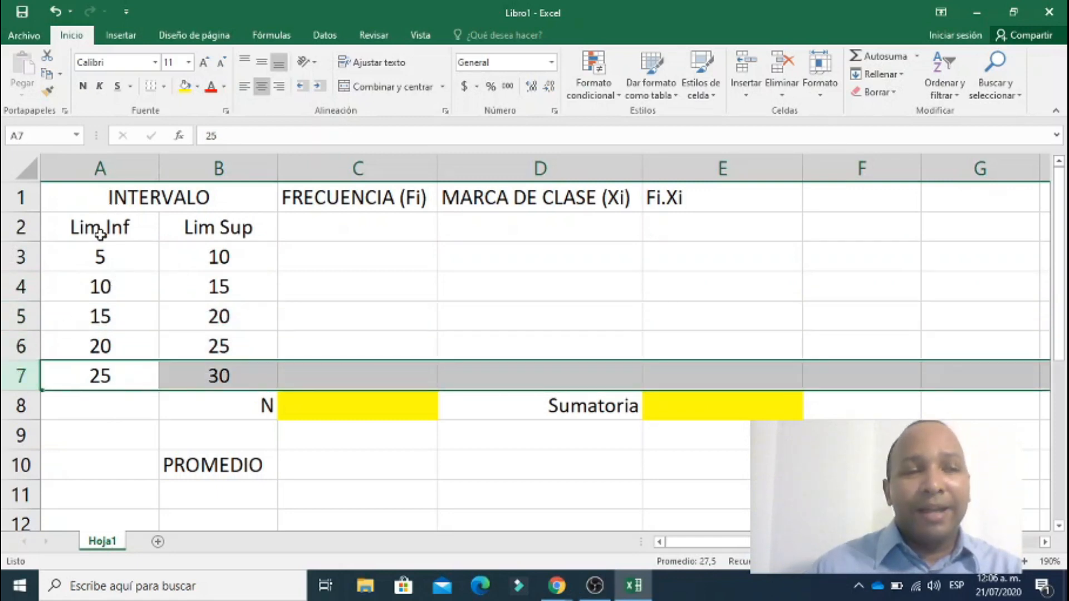
drag(111, 228, 139, 317)
drag(191, 225, 188, 332)
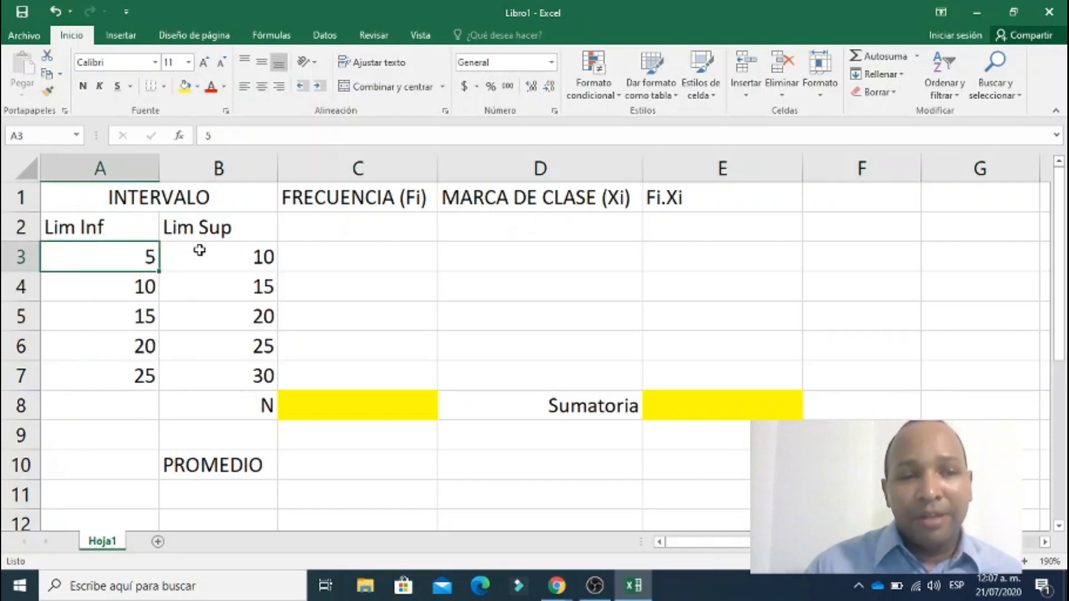
Calculate the class marks by entering +(A3+B3)/2 in D3 and filling the formula down to D7.
click(473, 252)
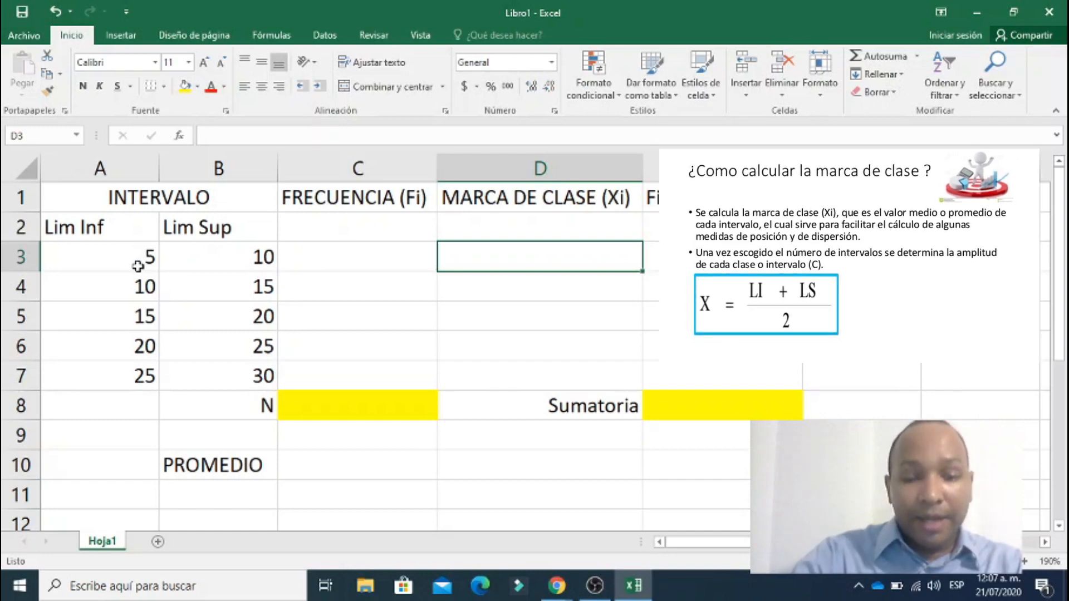
text(+()
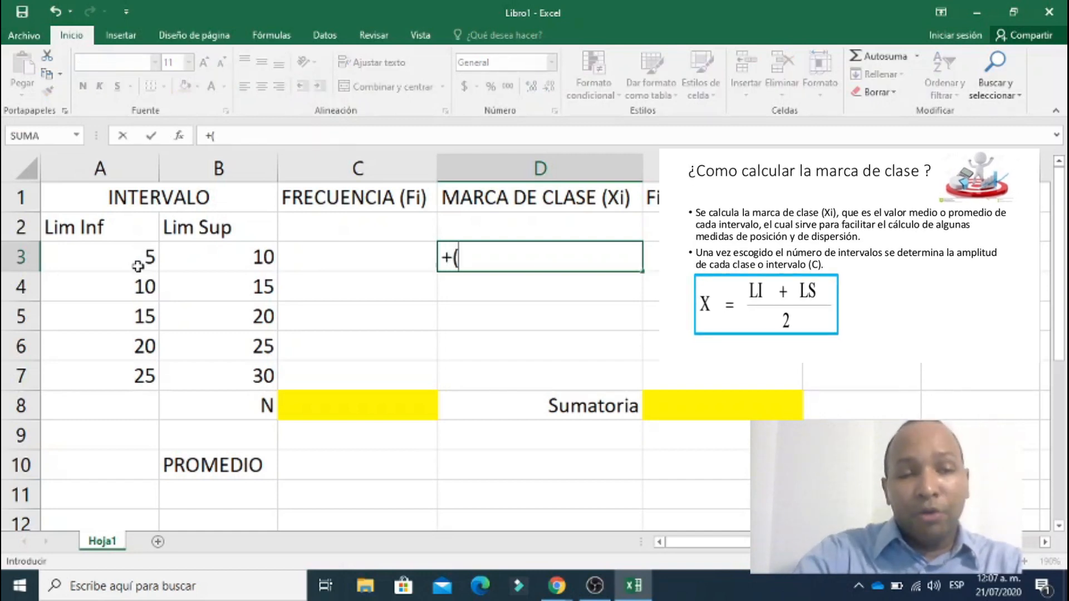
click(69, 257)
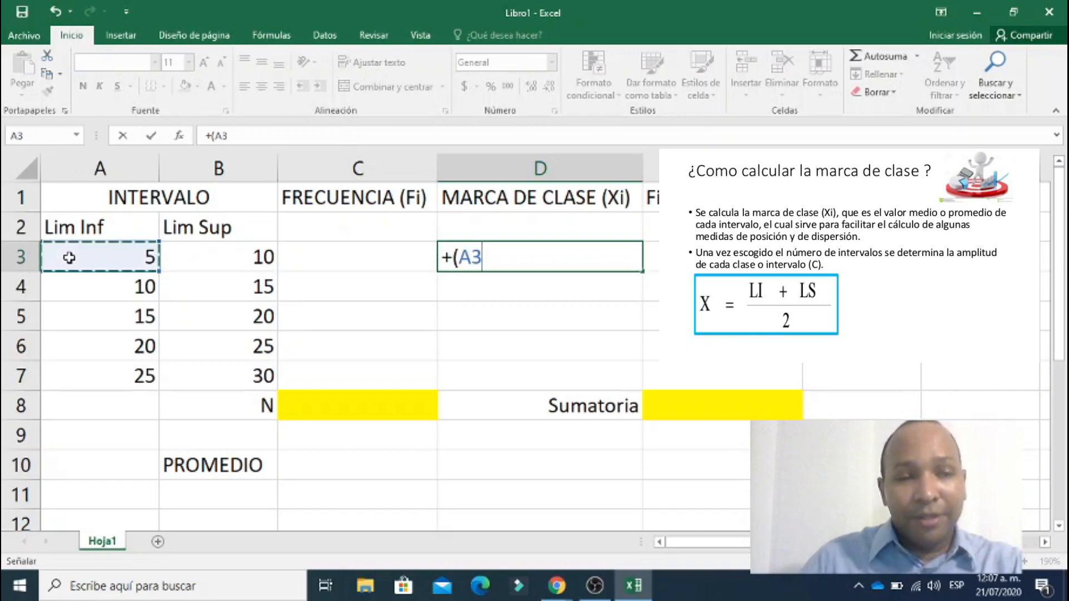
text(+)
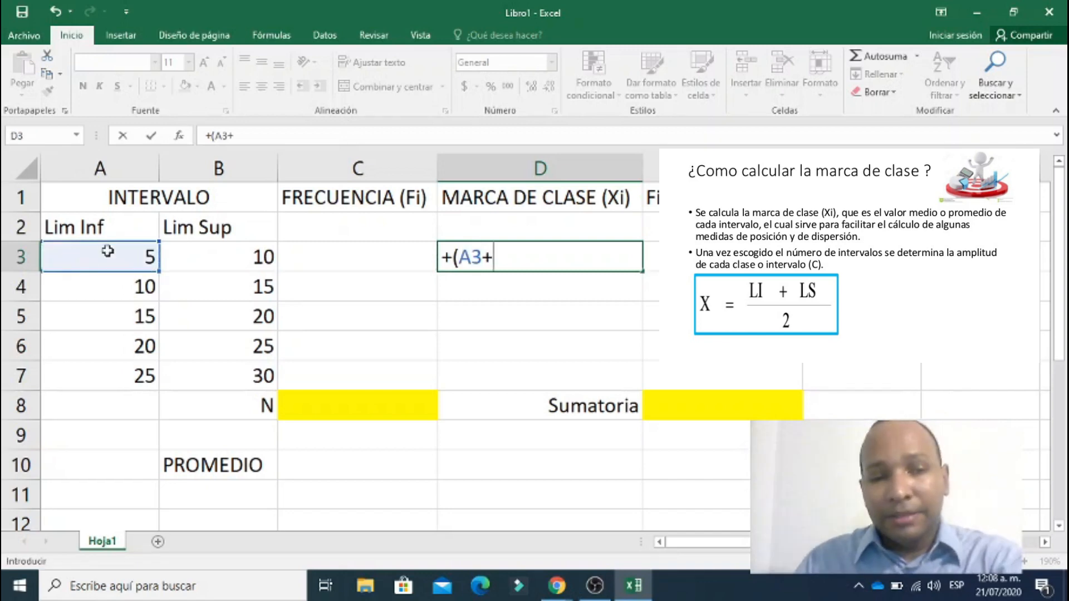
click(201, 257)
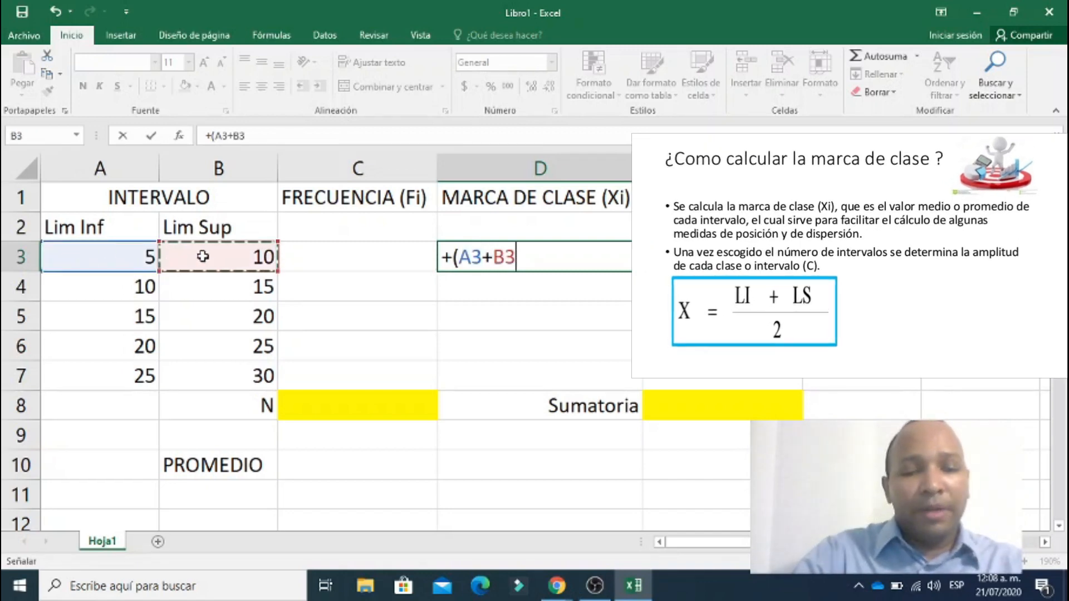
text()/2)
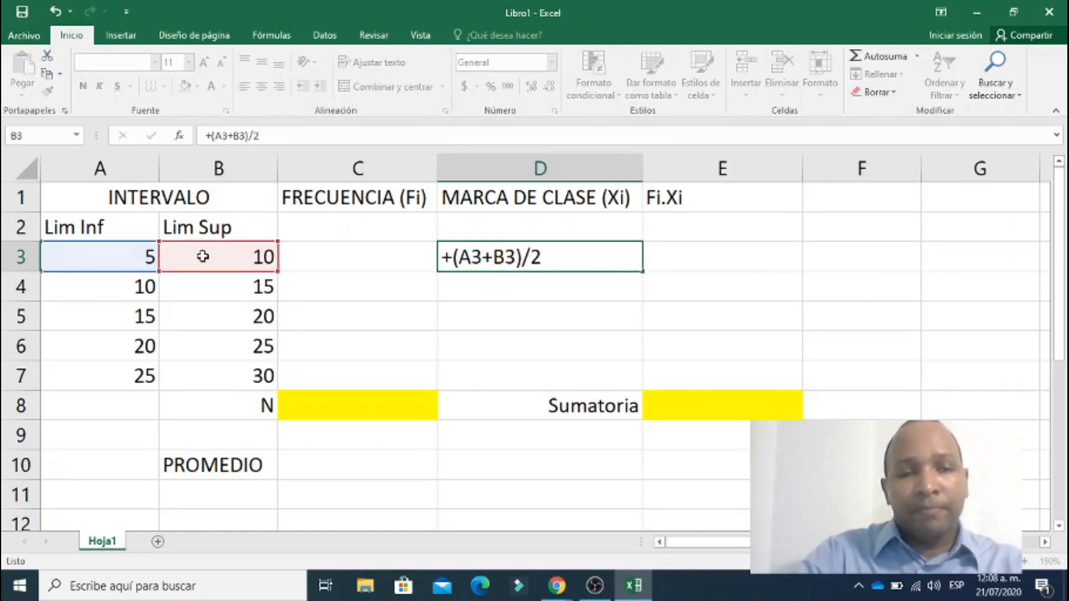
key(Return)
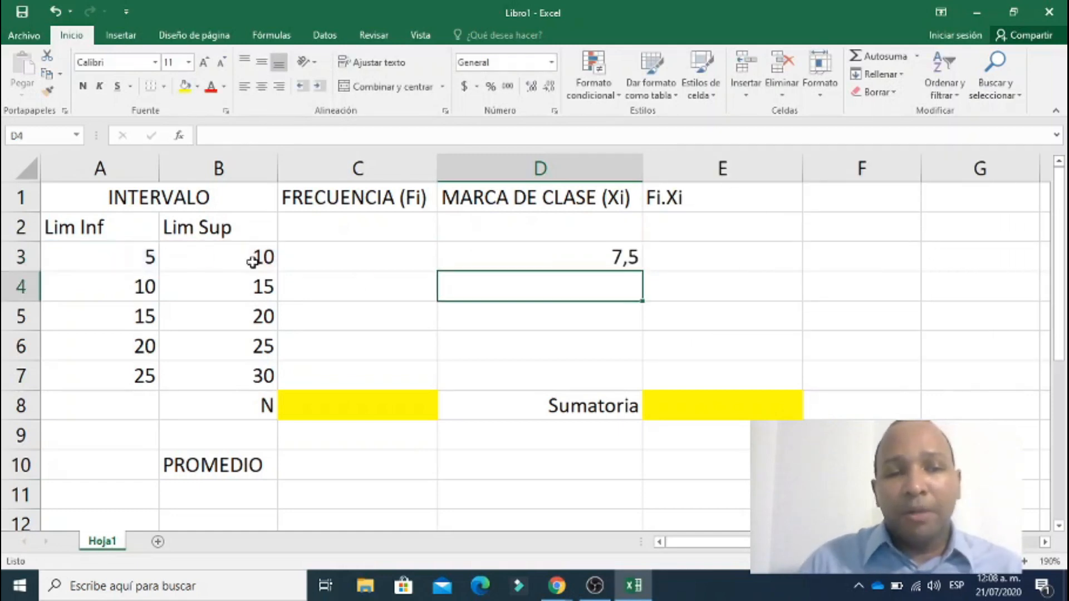
click(617, 256)
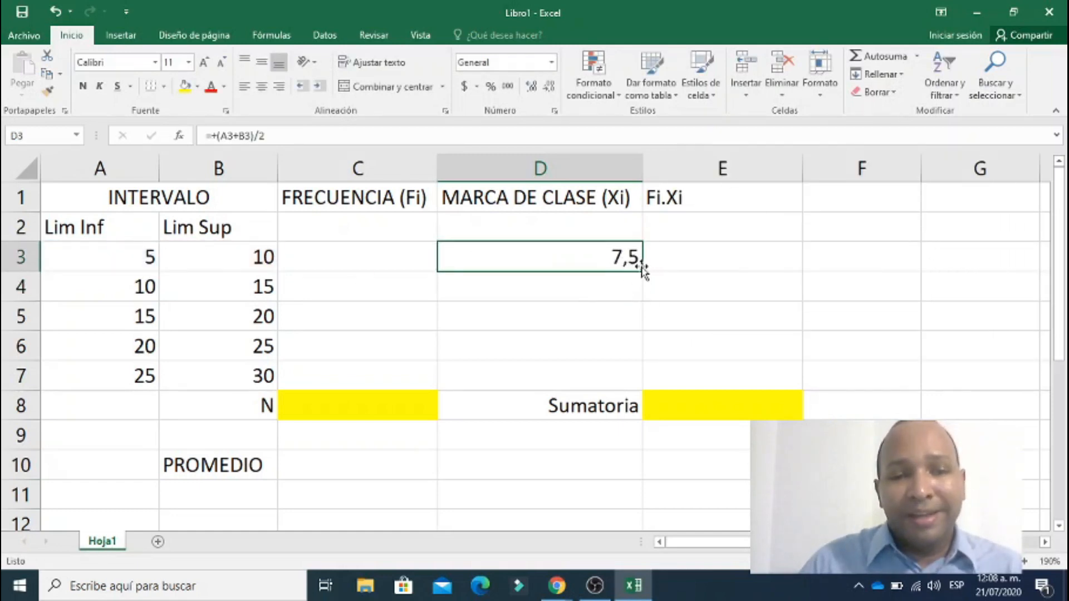
drag(644, 273, 620, 381)
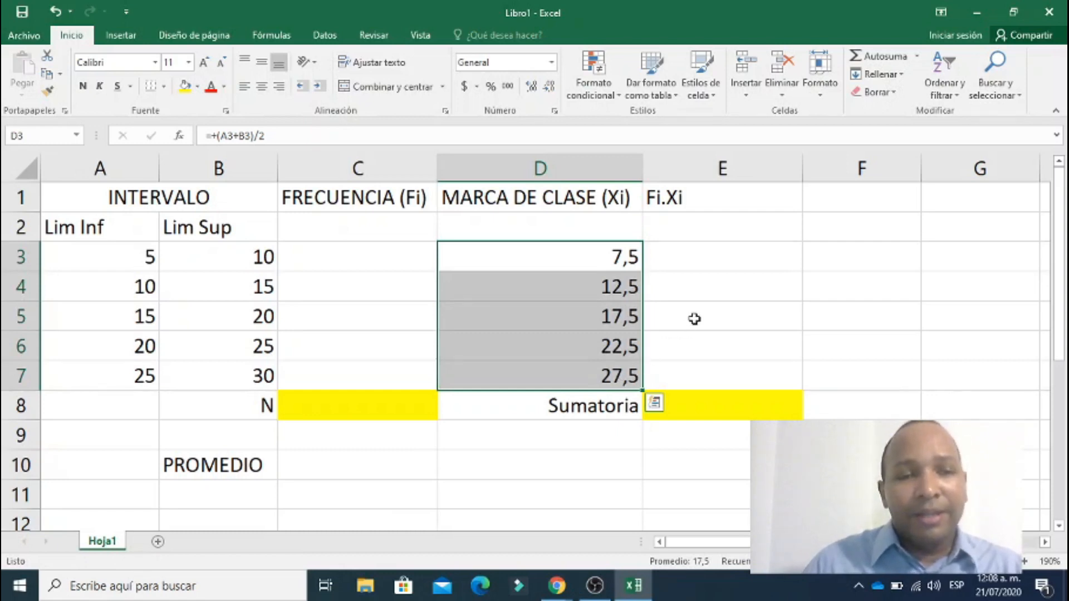
Enter the frequencies 8, 10, 5, 5 and 7 in cells C3 to C7.
click(359, 249)
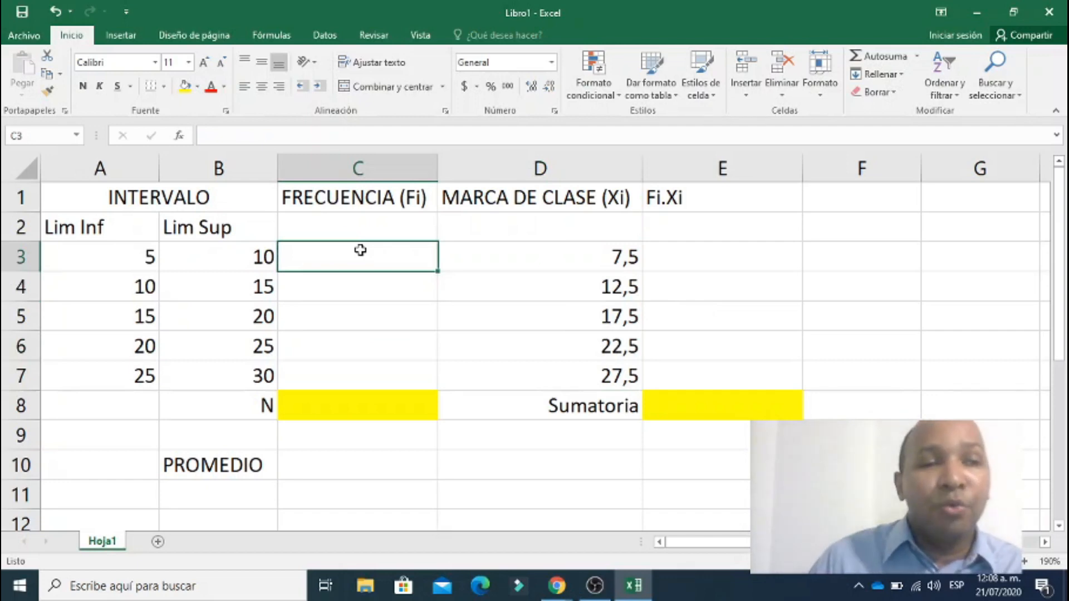
text(8)
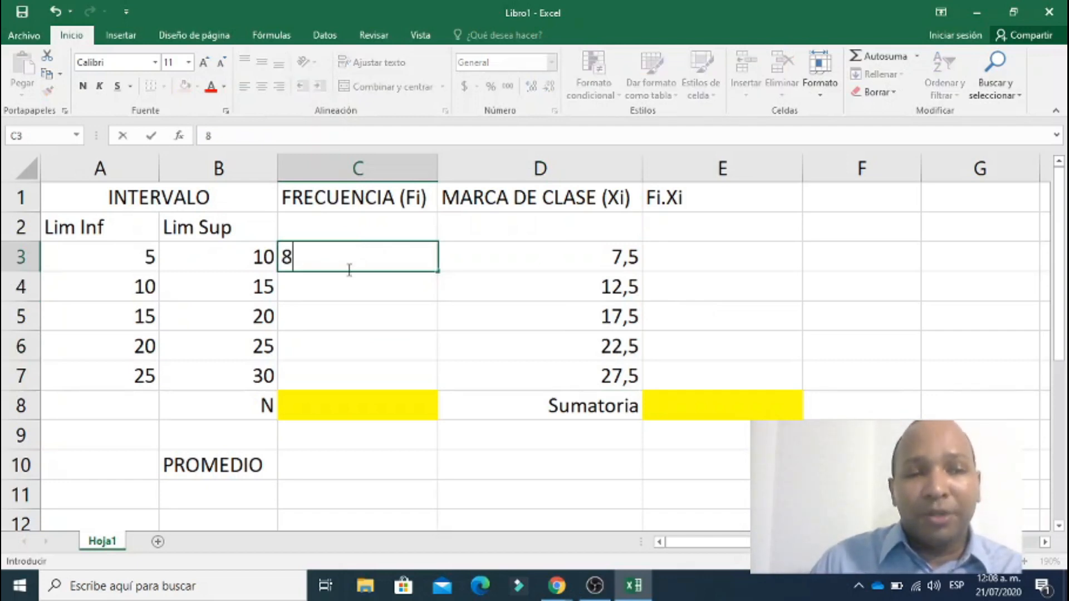
click(338, 285)
text(10)
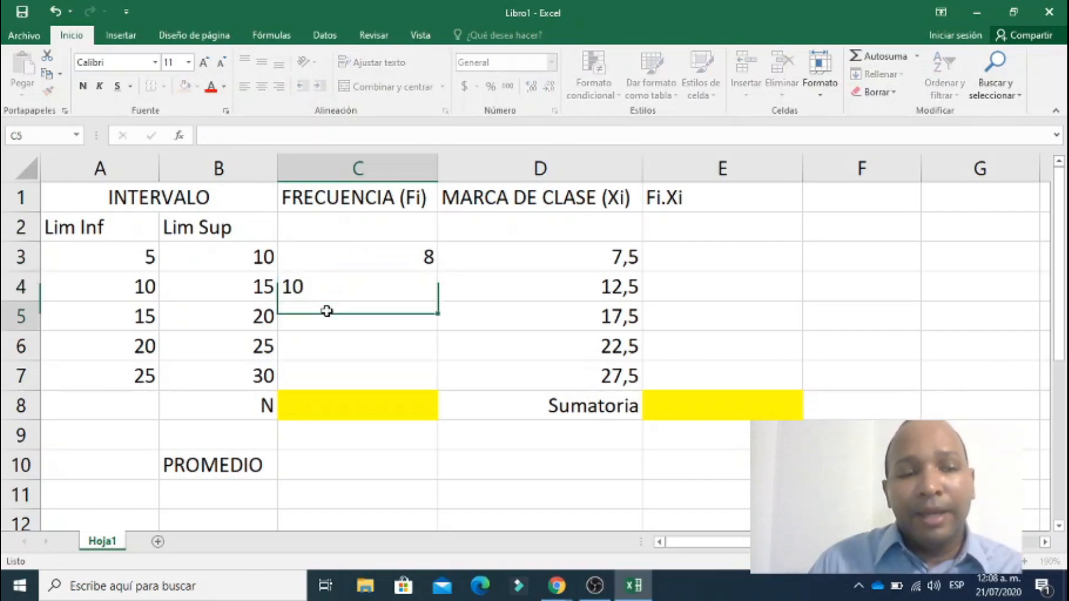
click(326, 309)
text(5)
click(323, 349)
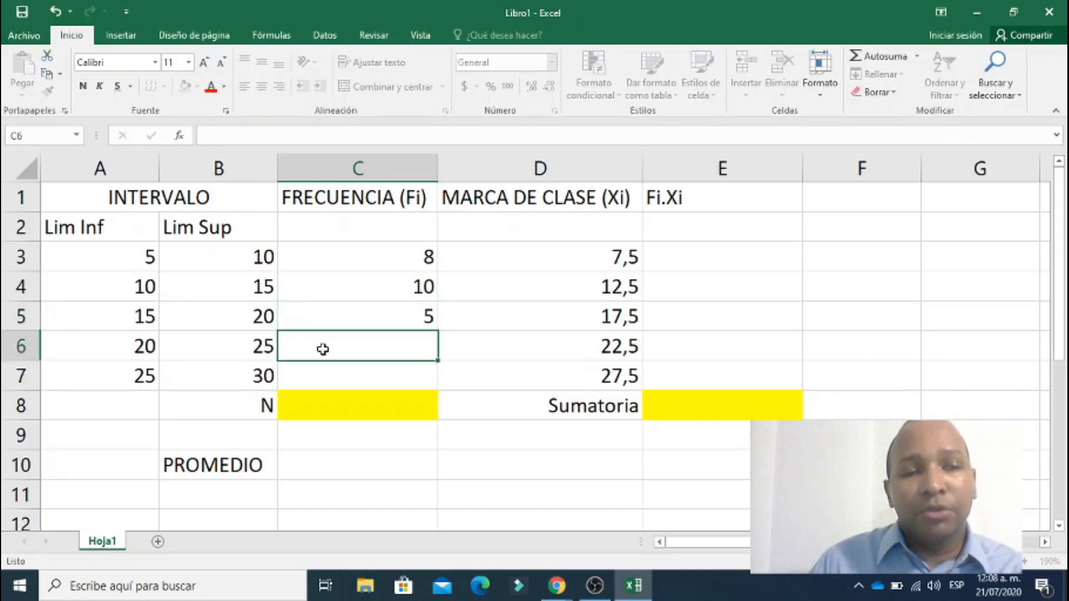
text(5)
click(362, 379)
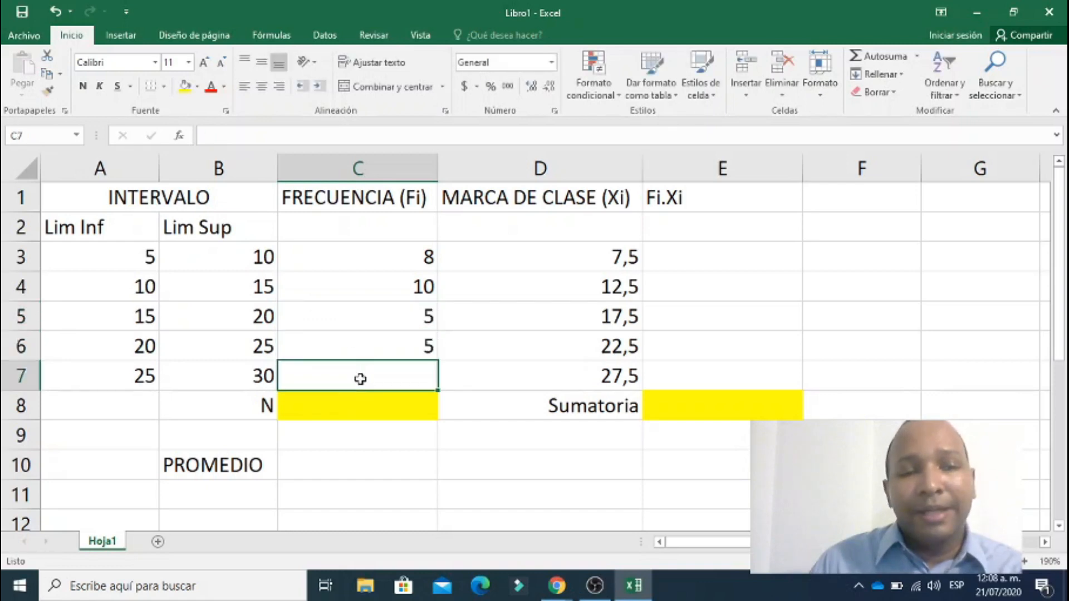
text(7)
Total the frequencies in the yellow N cell C8 with a SUMA formula over C3:C7.
click(372, 395)
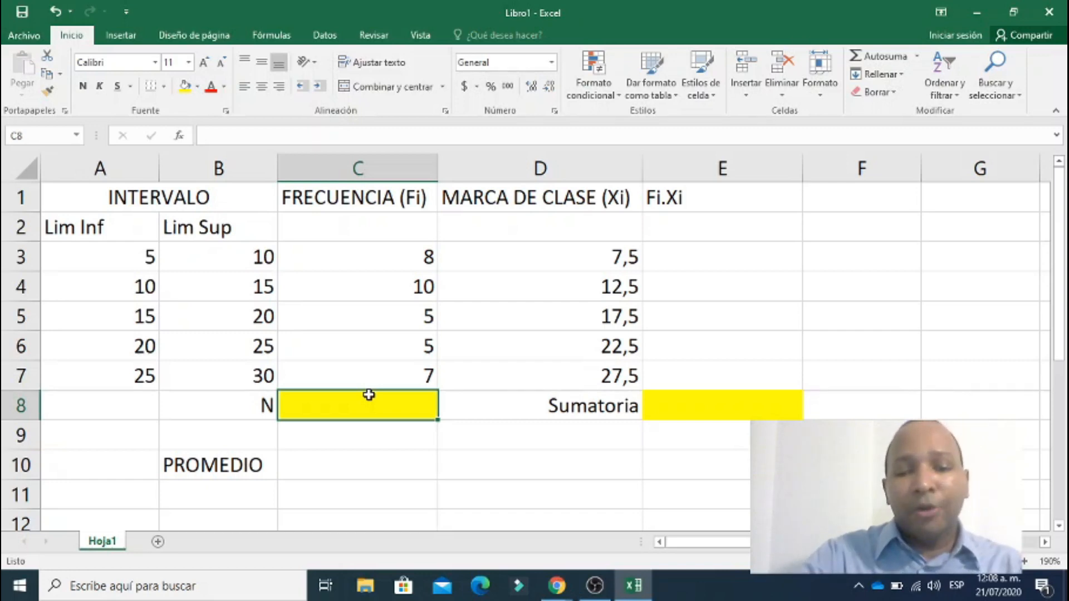
text(+suma()
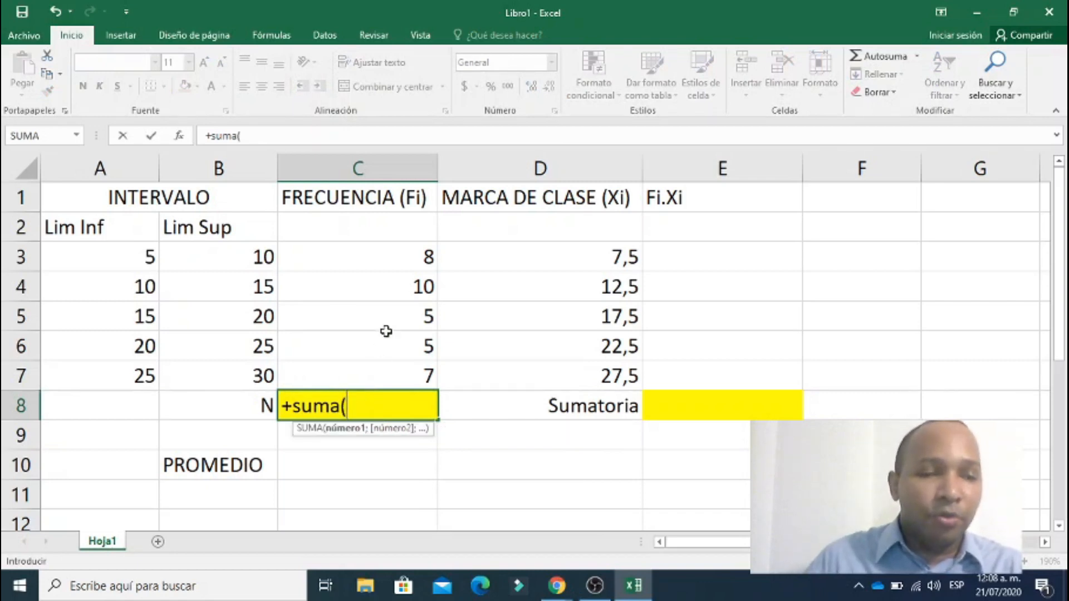
drag(401, 257, 370, 370)
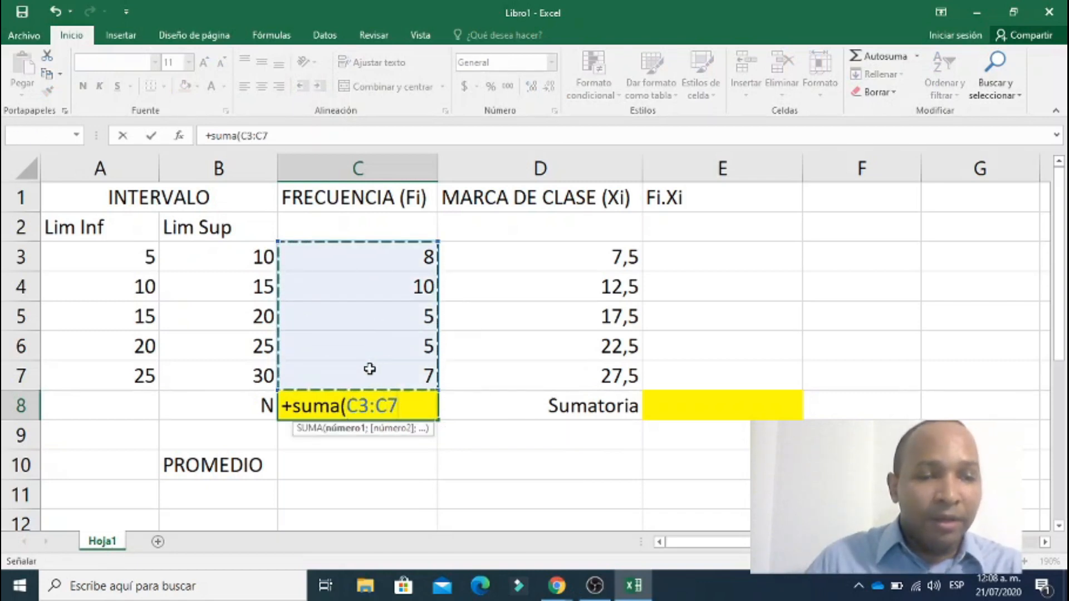
key(Return)
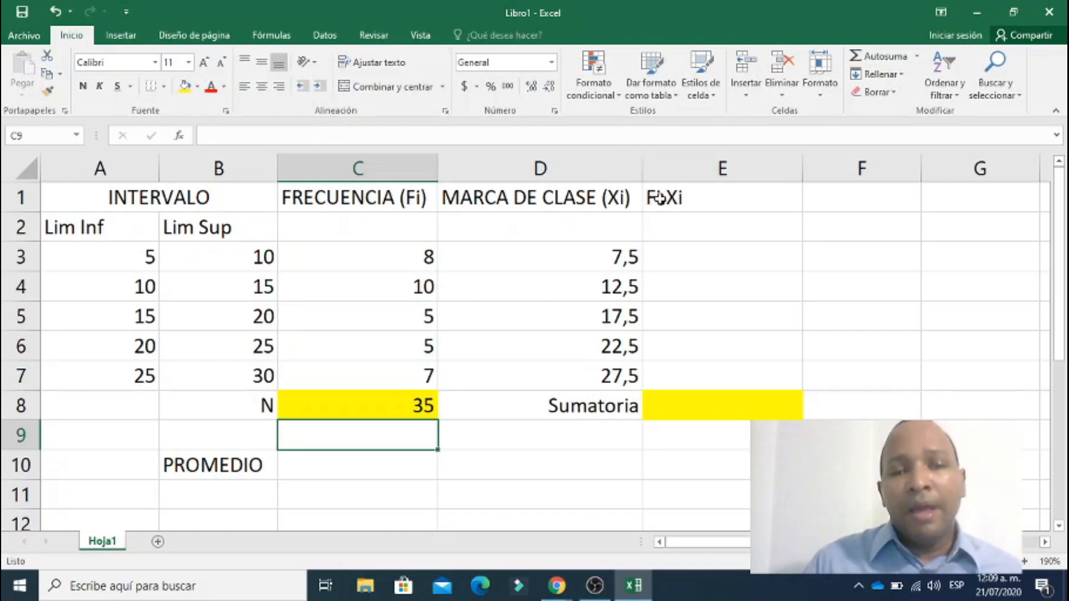
Calculate the Fi.Xi products by entering +C3*D3 in E3 and filling the formula down to E7.
click(696, 175)
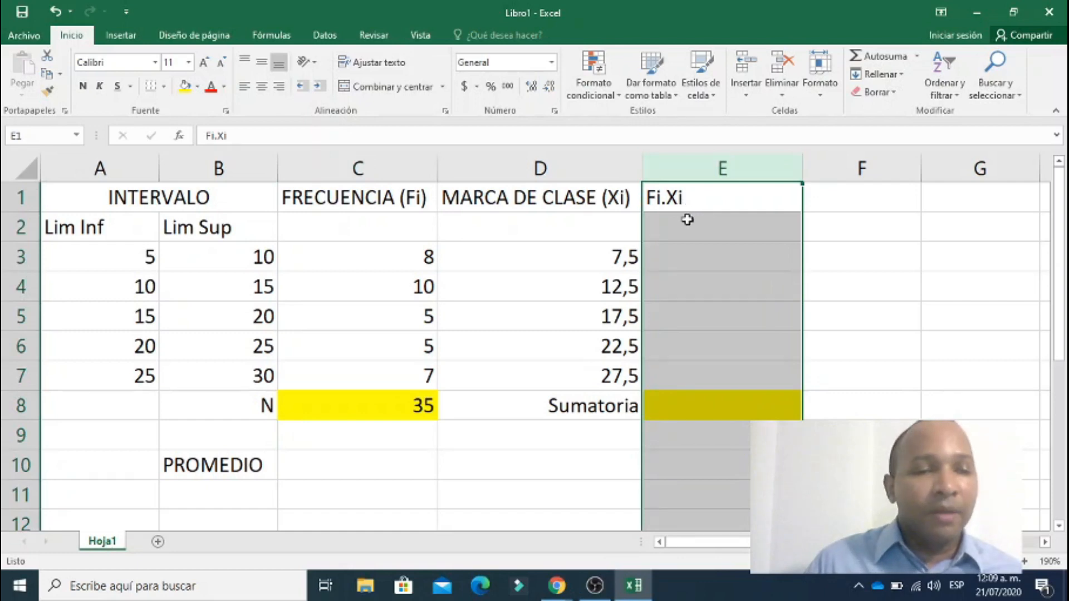
click(680, 257)
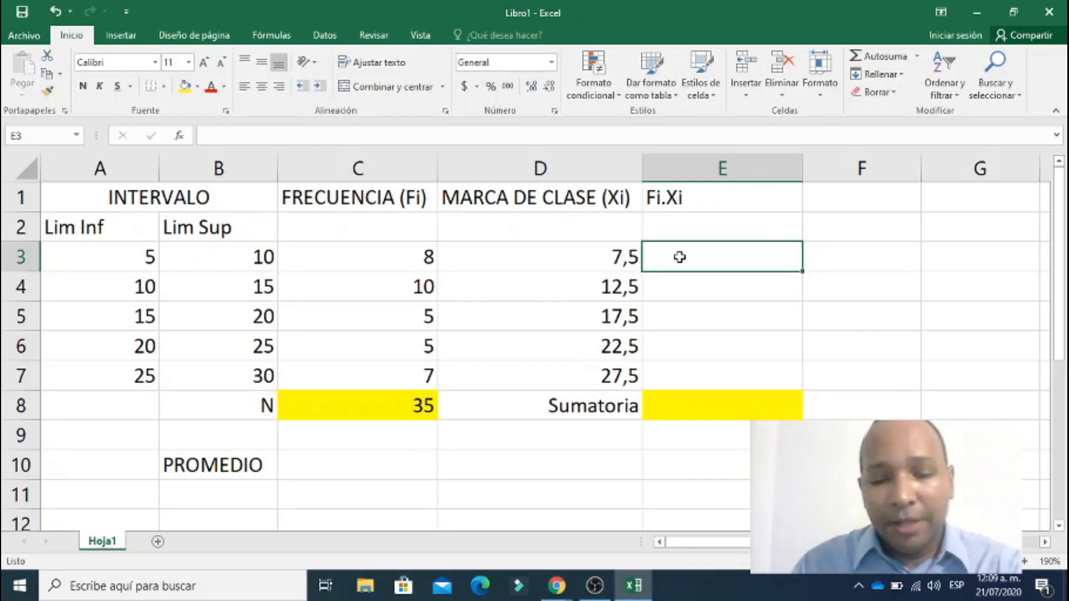
text(+)
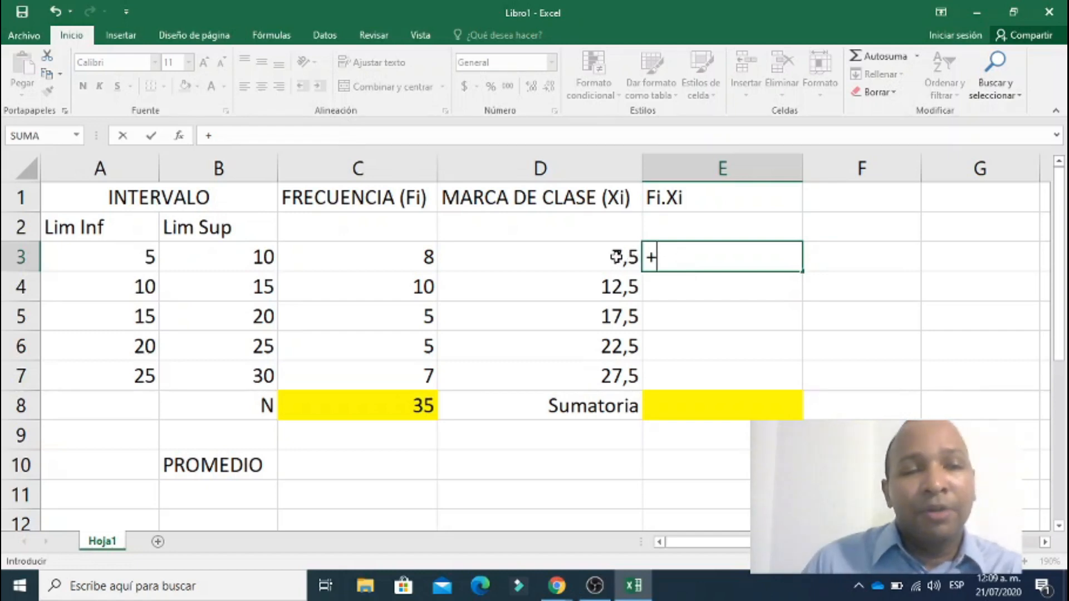
click(389, 252)
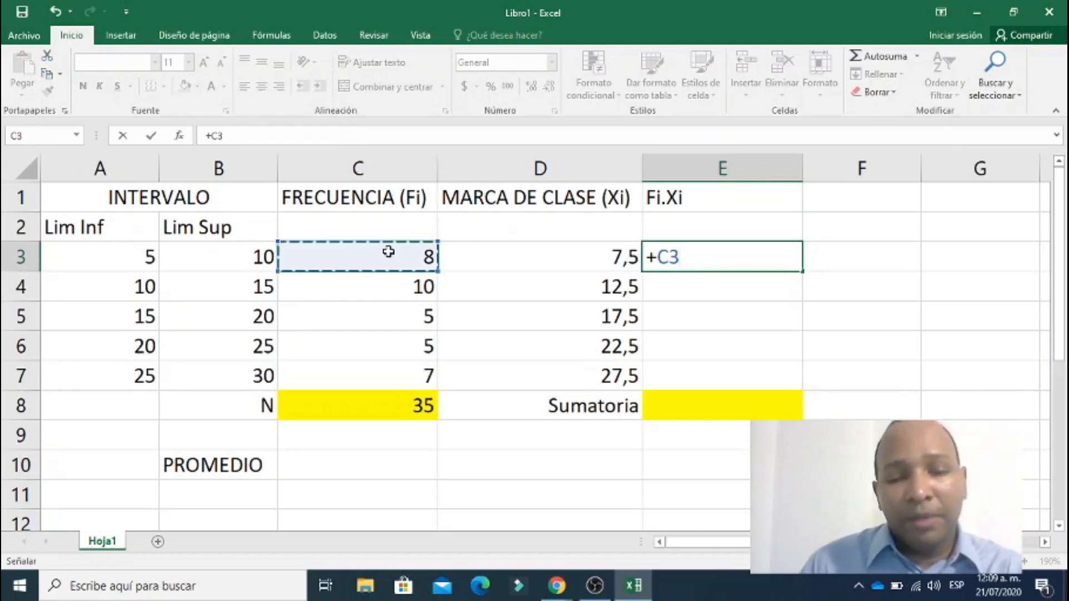
text(*)
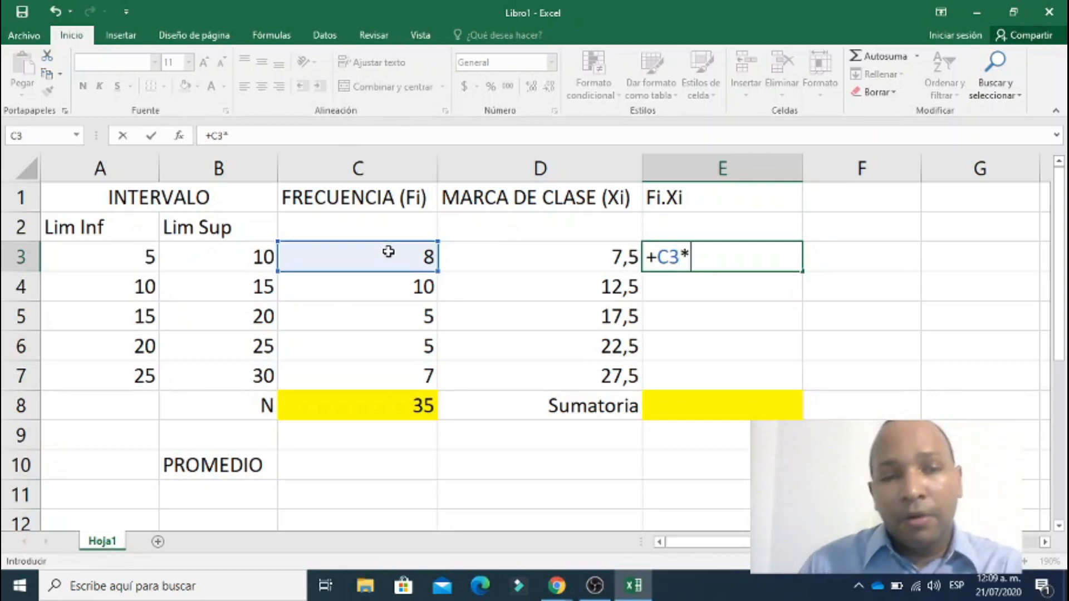
click(518, 254)
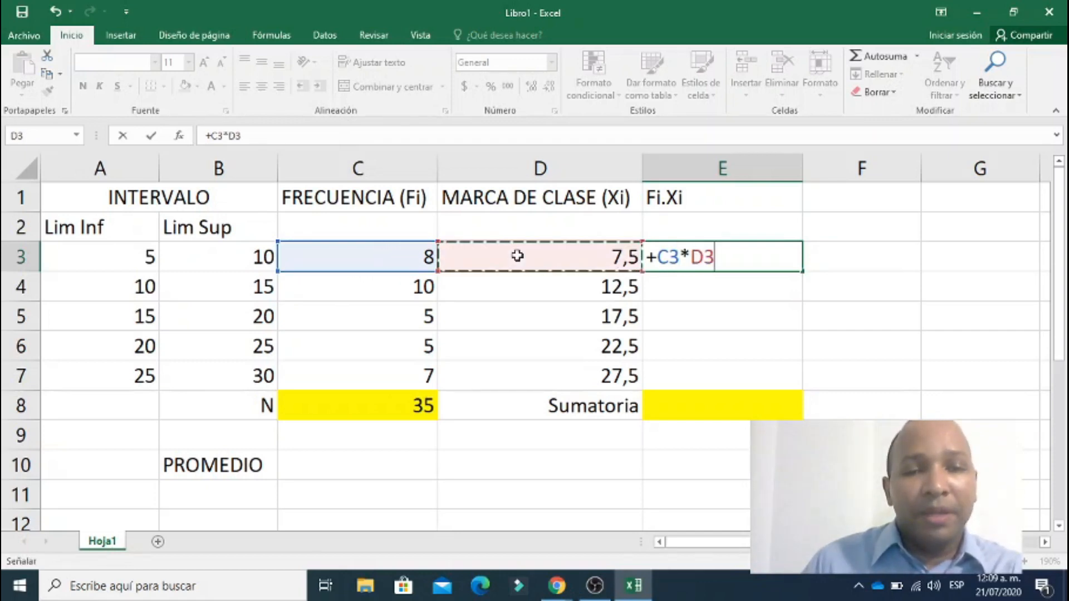
key(Return)
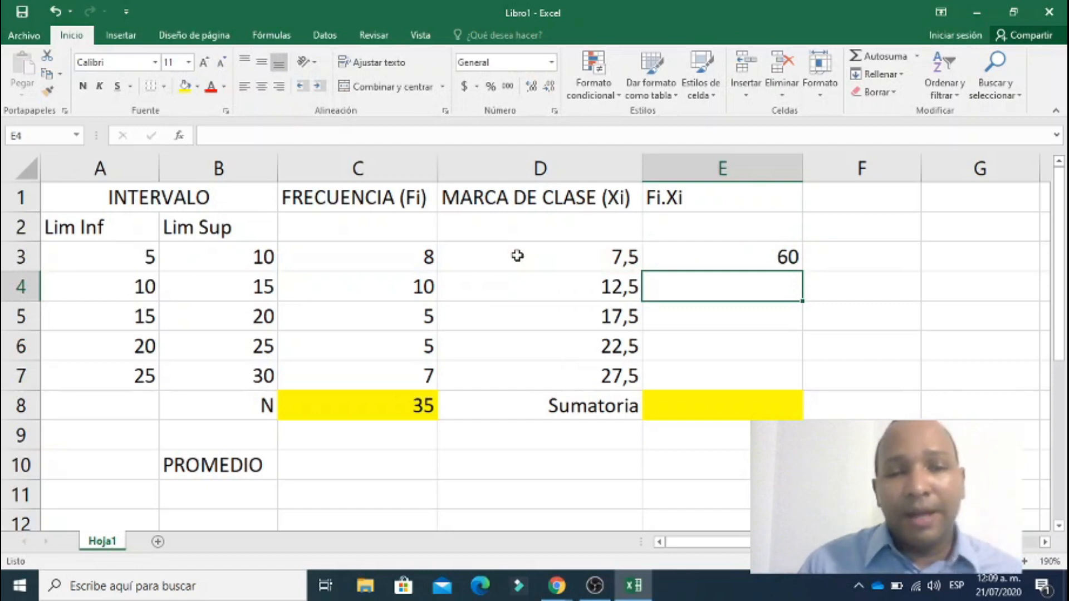
click(769, 256)
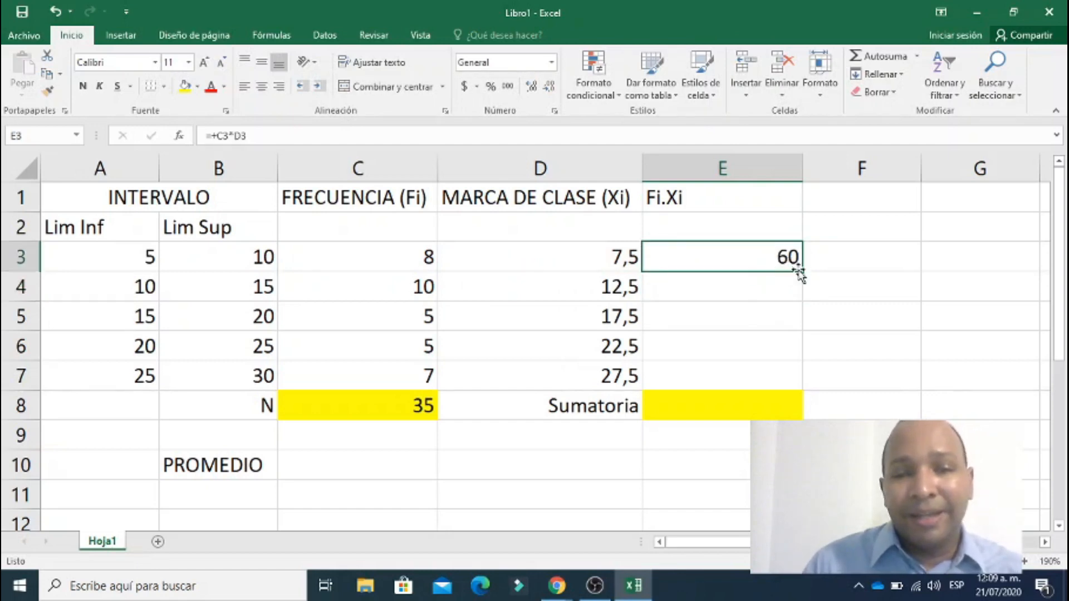
drag(803, 273, 780, 382)
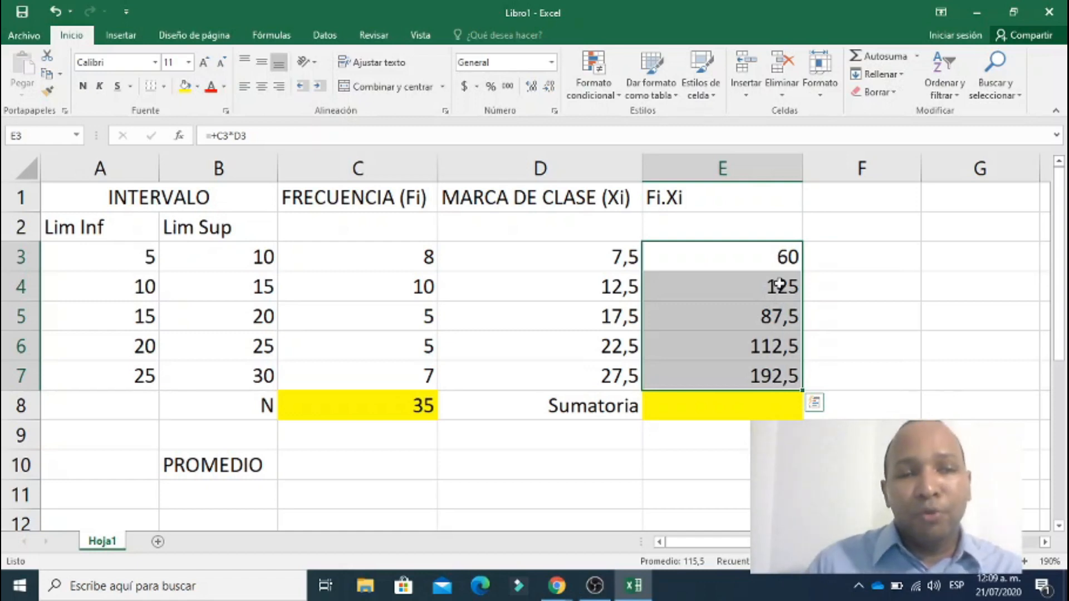
Merge and centre the FRECUENCIA (Fi), MARCA DE CLASE (Xi) and Fi.Xi headings across rows 1 and 2, aligned vertically in the middle.
click(404, 229)
click(461, 229)
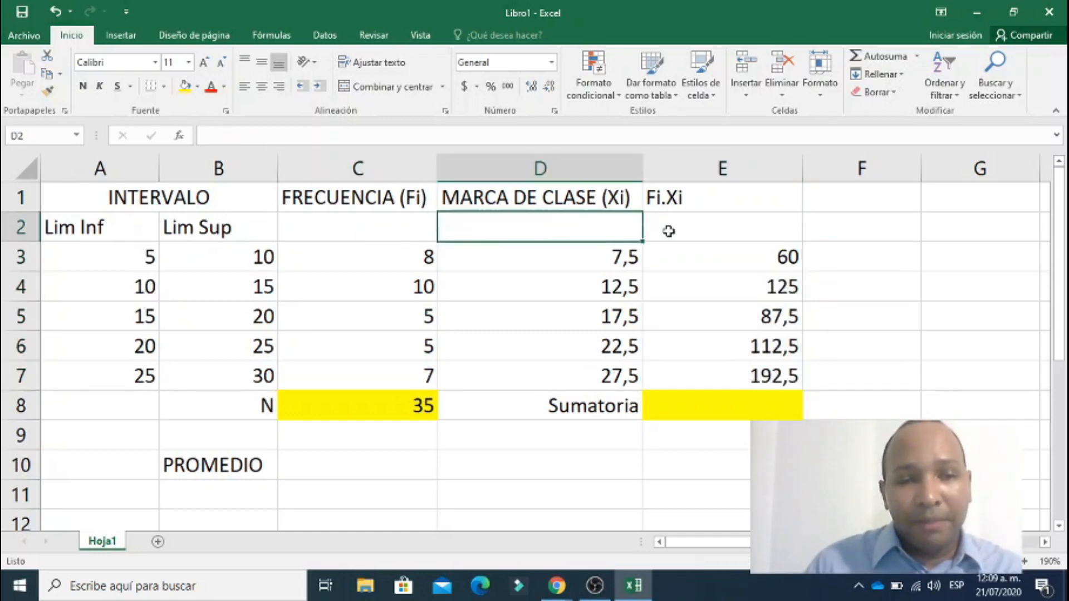
click(669, 231)
drag(353, 200, 350, 223)
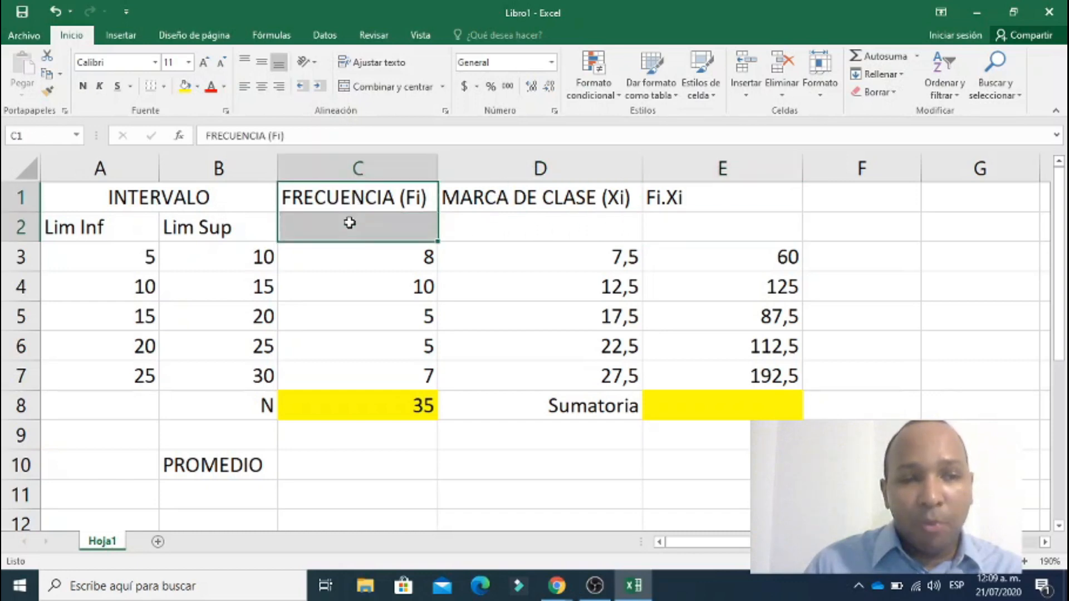
click(386, 87)
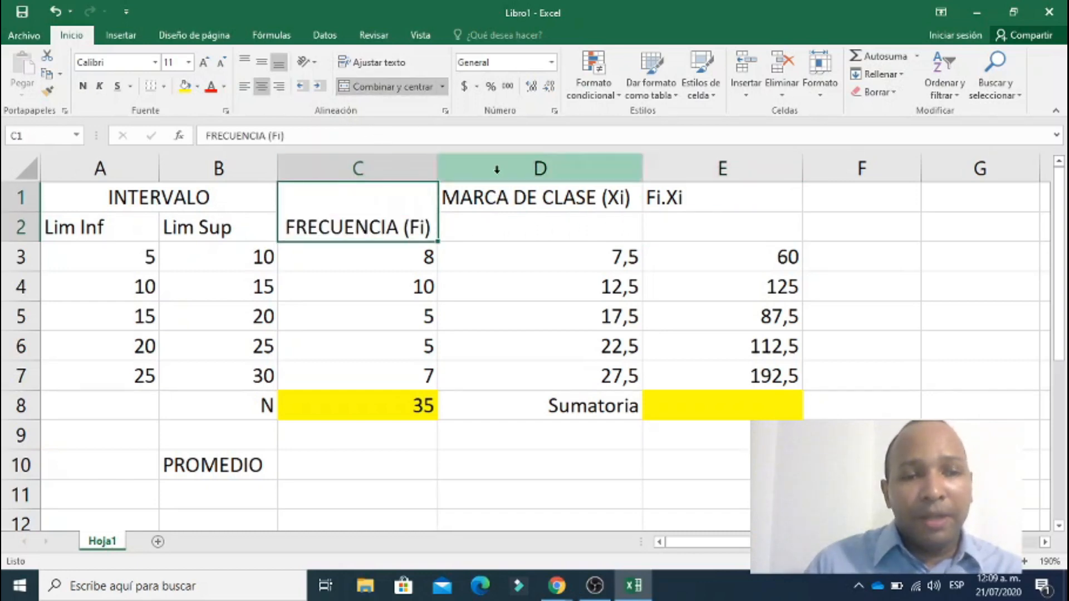
click(269, 61)
drag(544, 199, 536, 236)
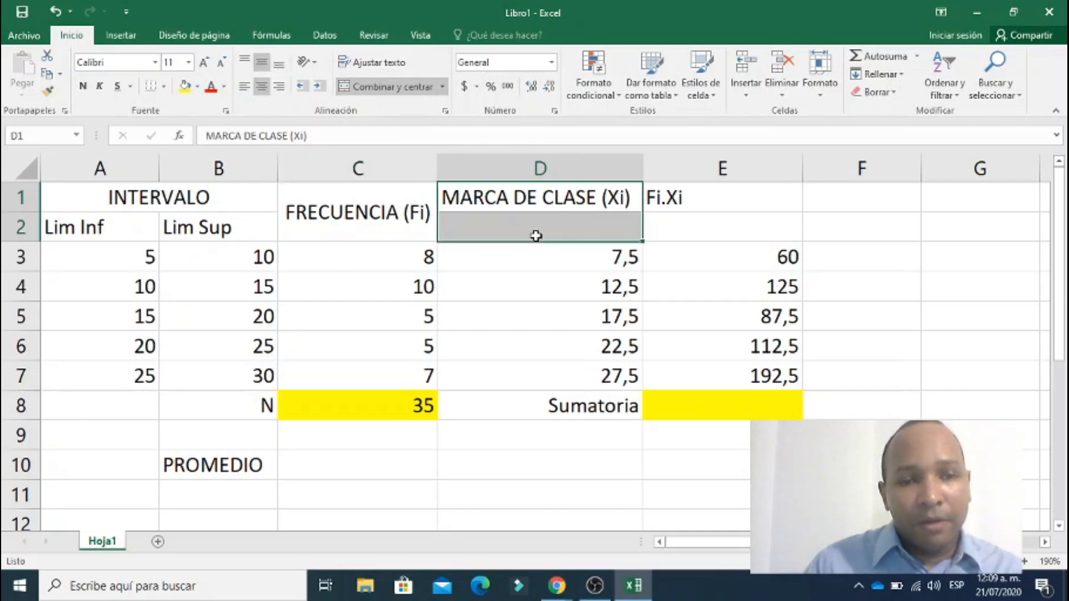
click(347, 88)
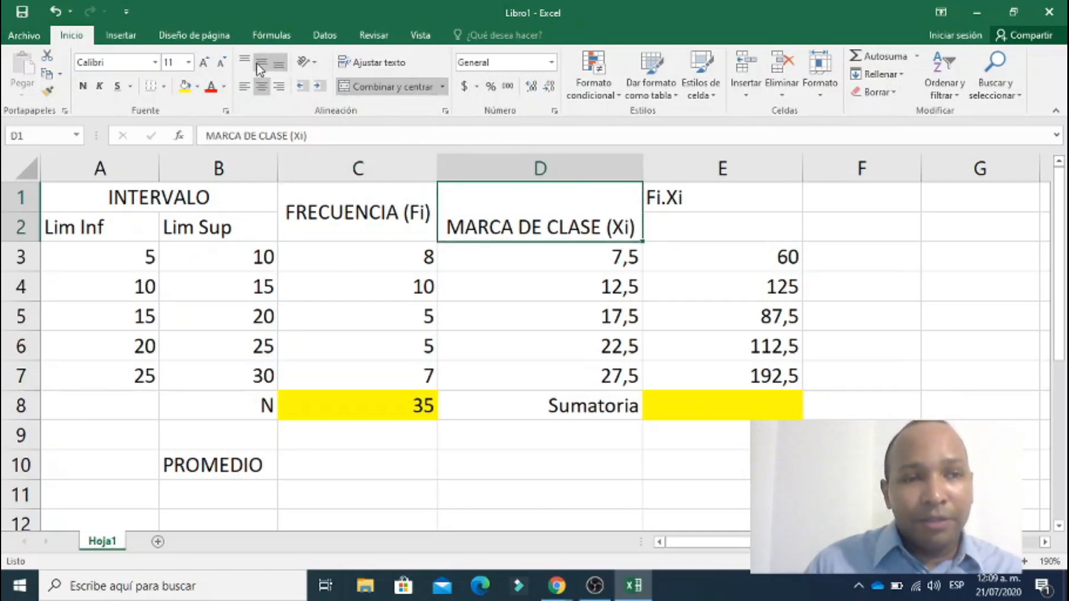
click(260, 63)
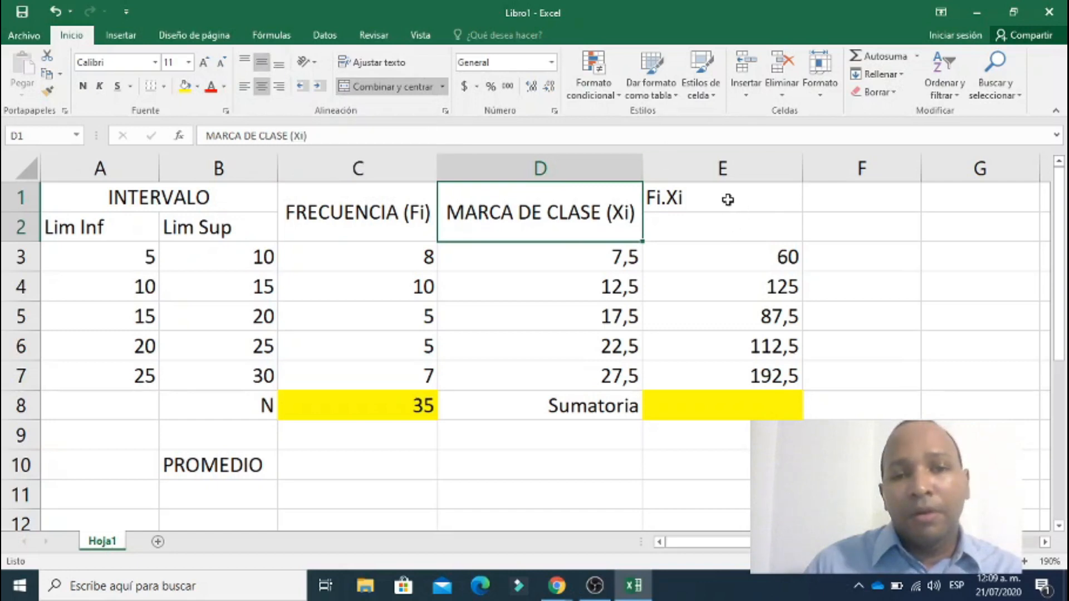
drag(728, 199, 718, 228)
click(399, 87)
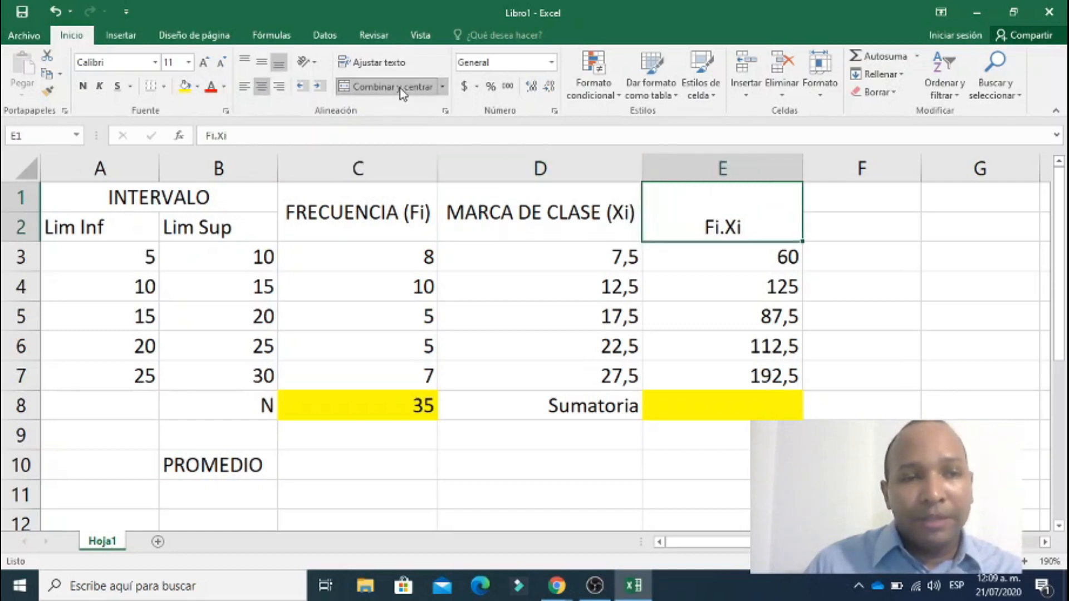
click(265, 65)
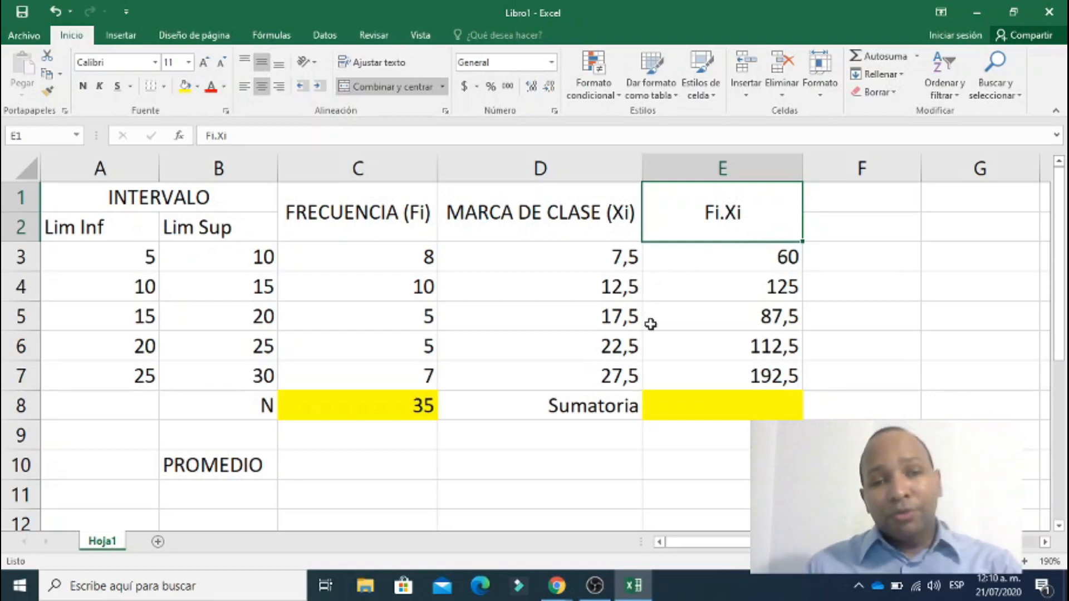
Total the Fi.Xi products in the yellow Sumatoria cell E8 with a SUMA formula over E3:E7.
click(735, 261)
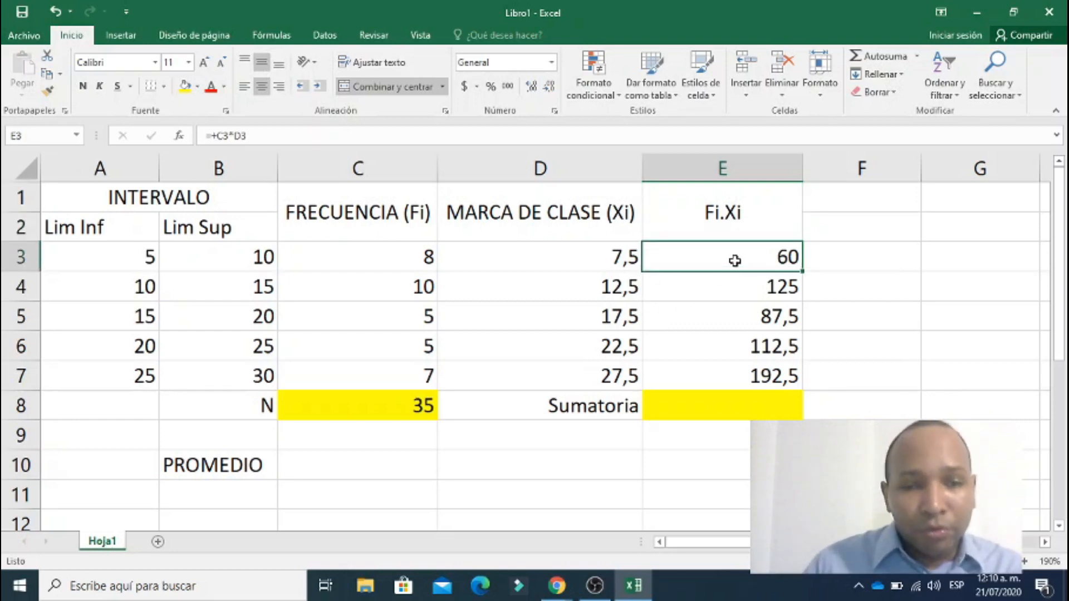
click(731, 292)
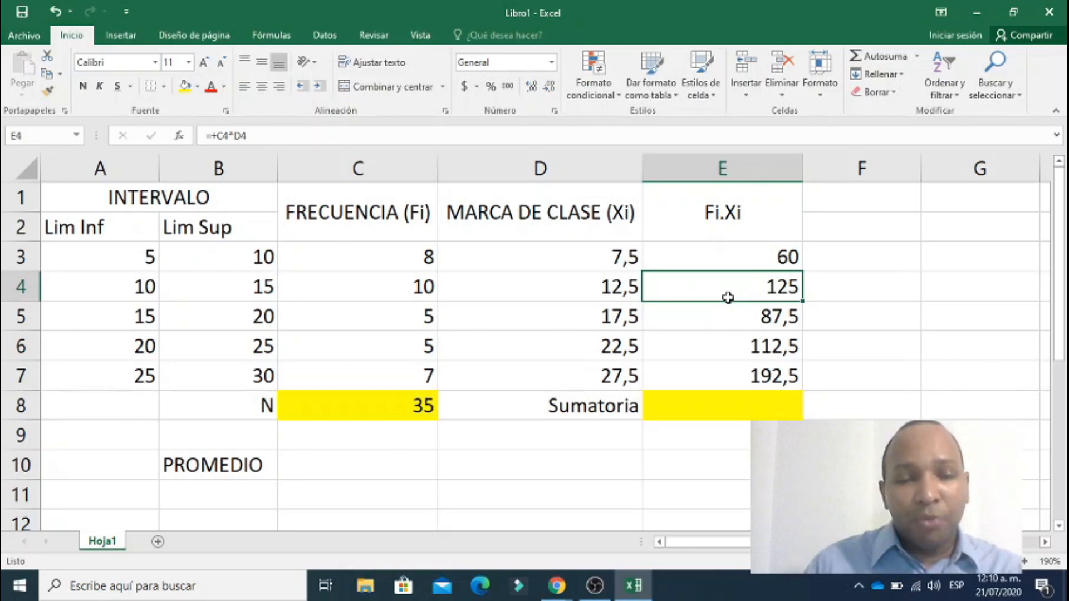
click(737, 403)
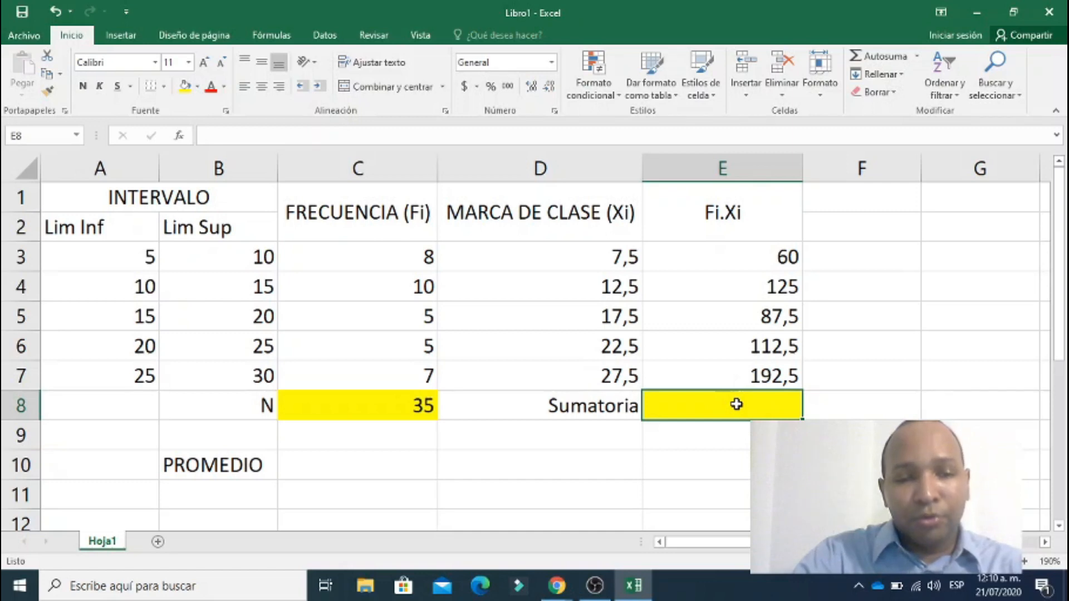
text(+suma()
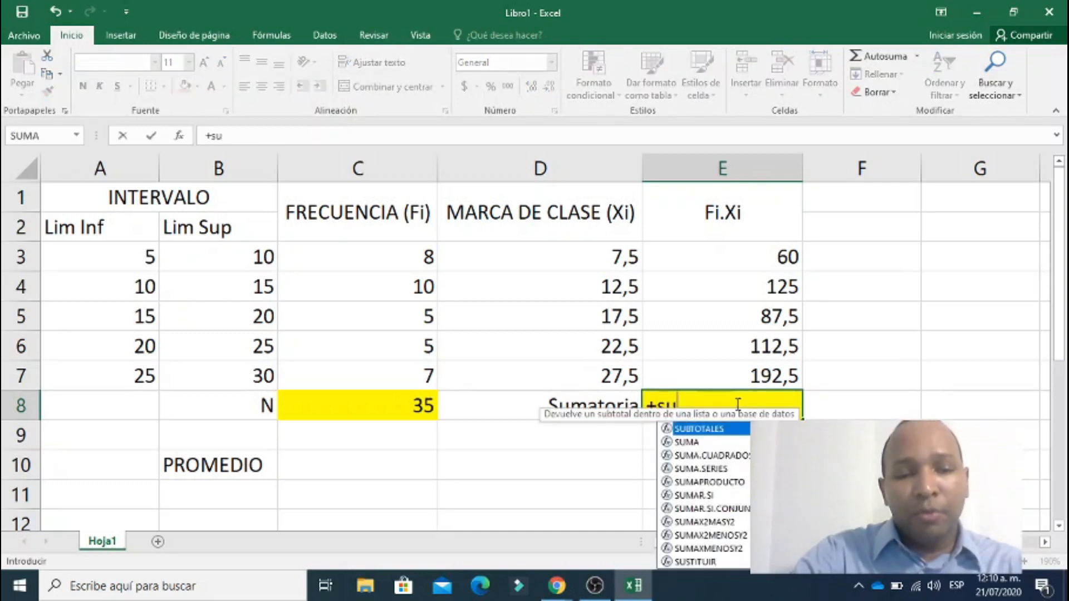
key(Up)
key(shift+Up)
key(shift+Up)
key(shift+Up)
key(shift+Up)
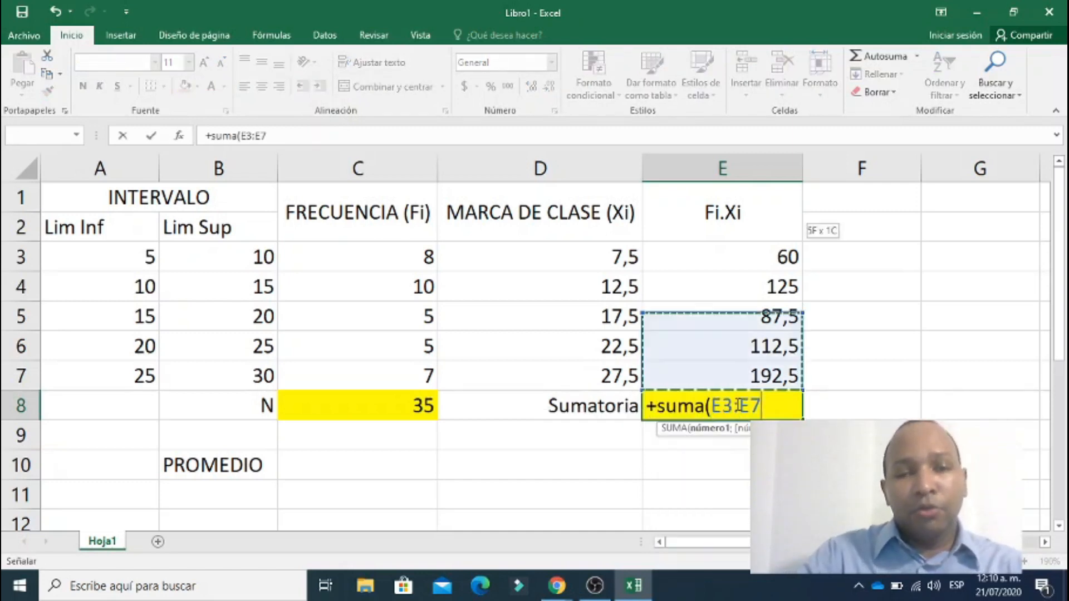
key(Return)
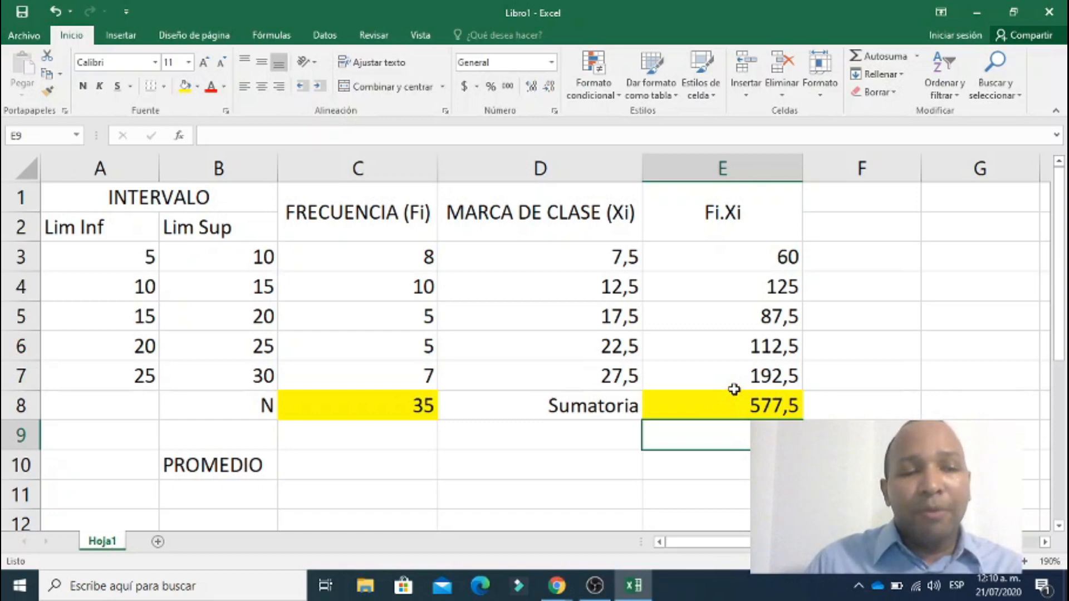
Fill the PROMEDIO result cell C10 with yellow and review the Fi.Xi products and their sum in E3 to E8.
click(388, 466)
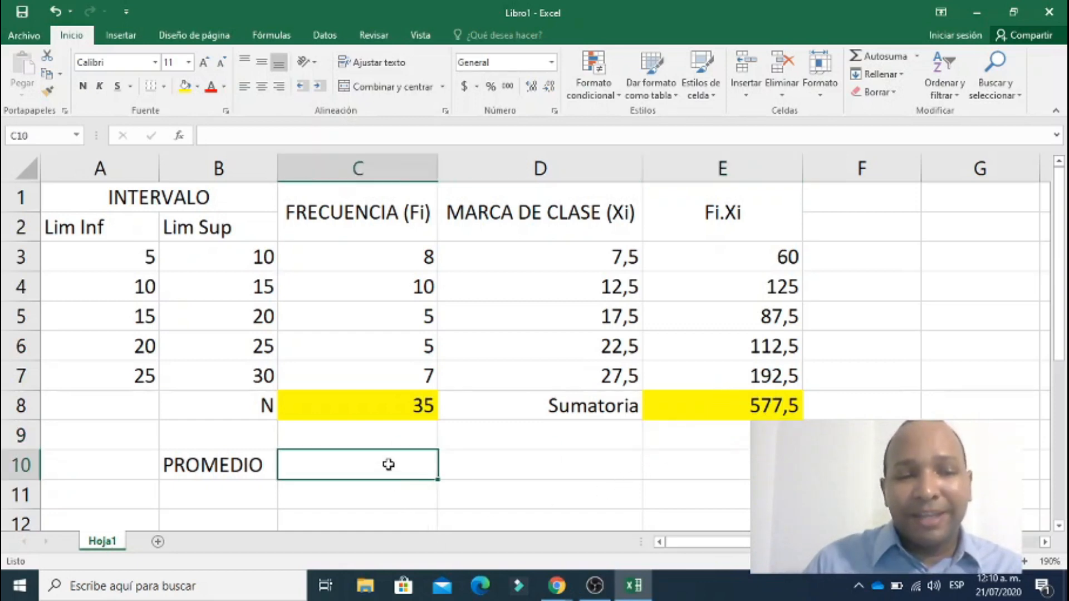
click(184, 86)
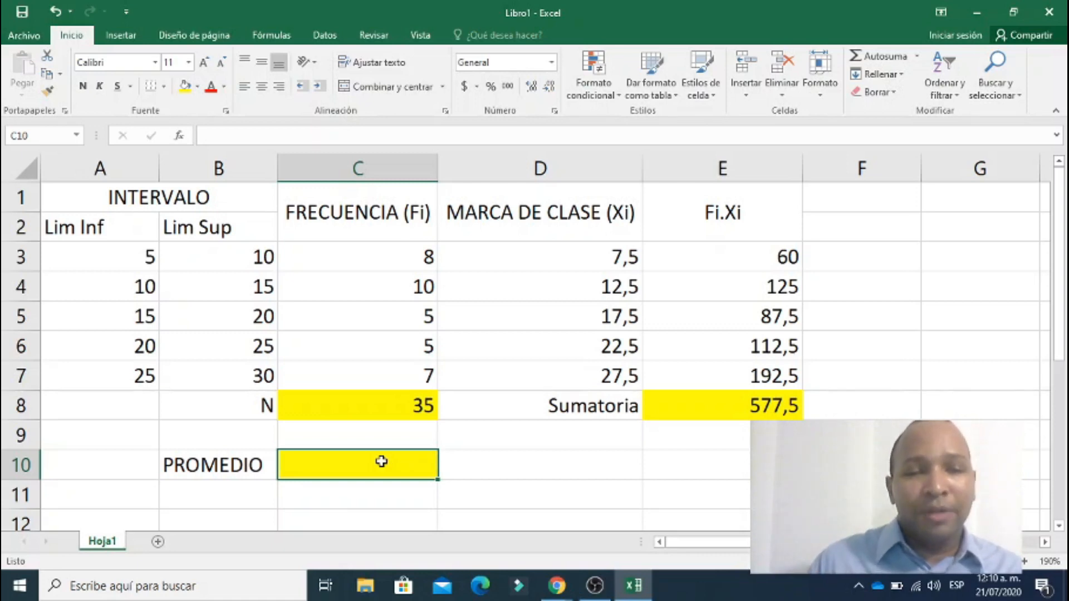
click(683, 263)
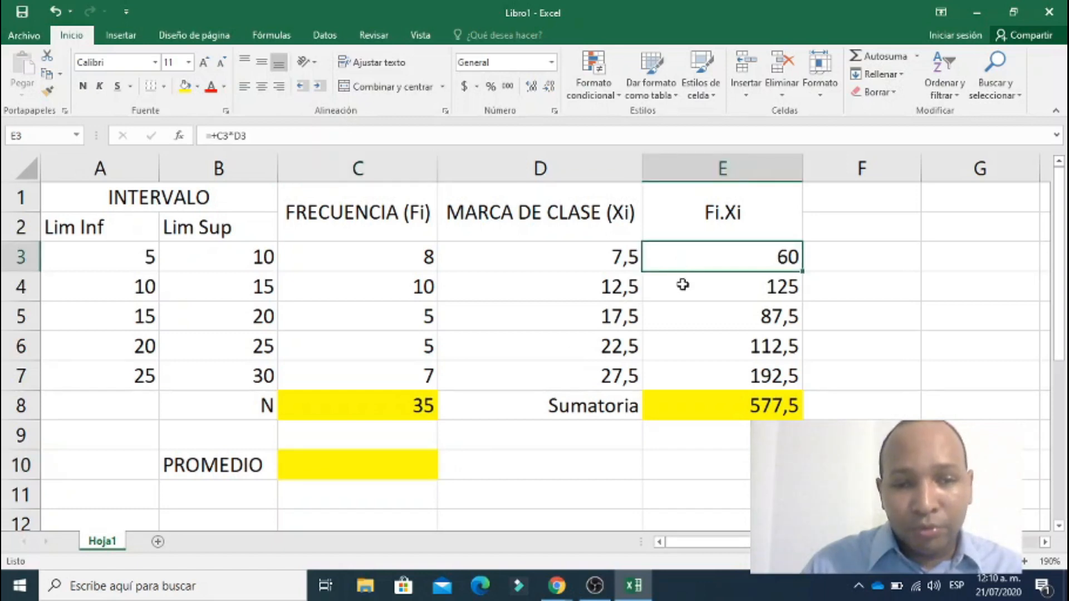
click(682, 286)
click(677, 318)
click(673, 347)
click(668, 370)
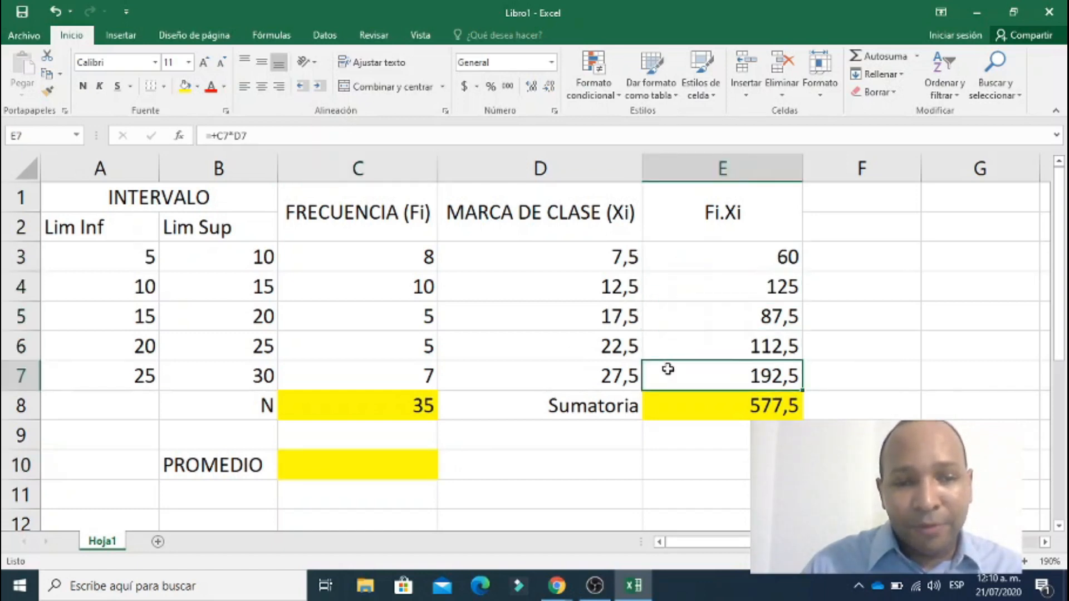
click(681, 408)
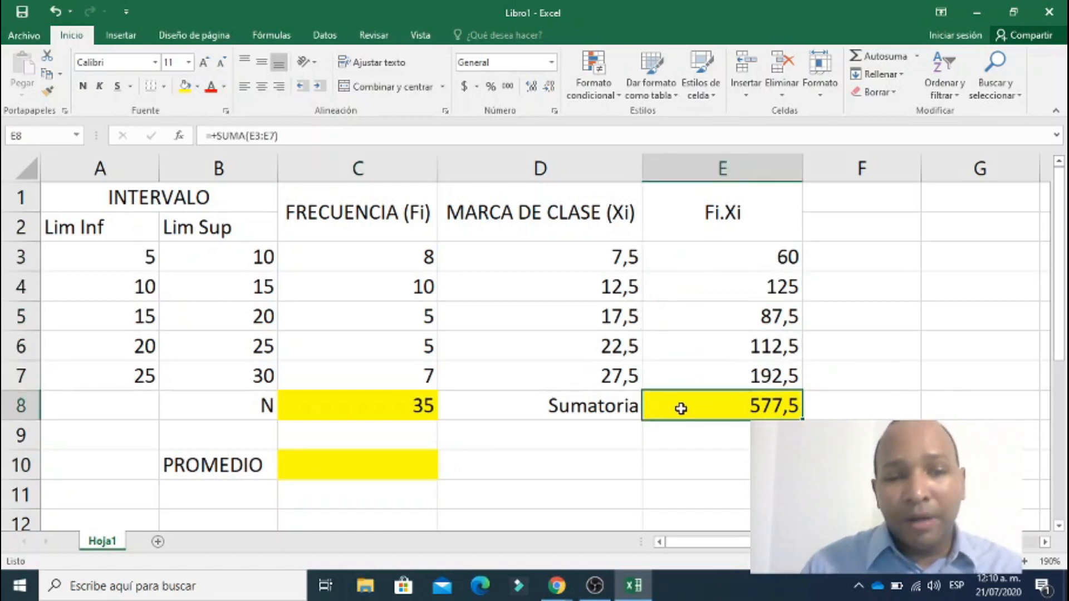
Calculate the mean in the PROMEDIO cell C10 by dividing the Fi.Xi sum by N with the formula +E8/C8.
click(392, 472)
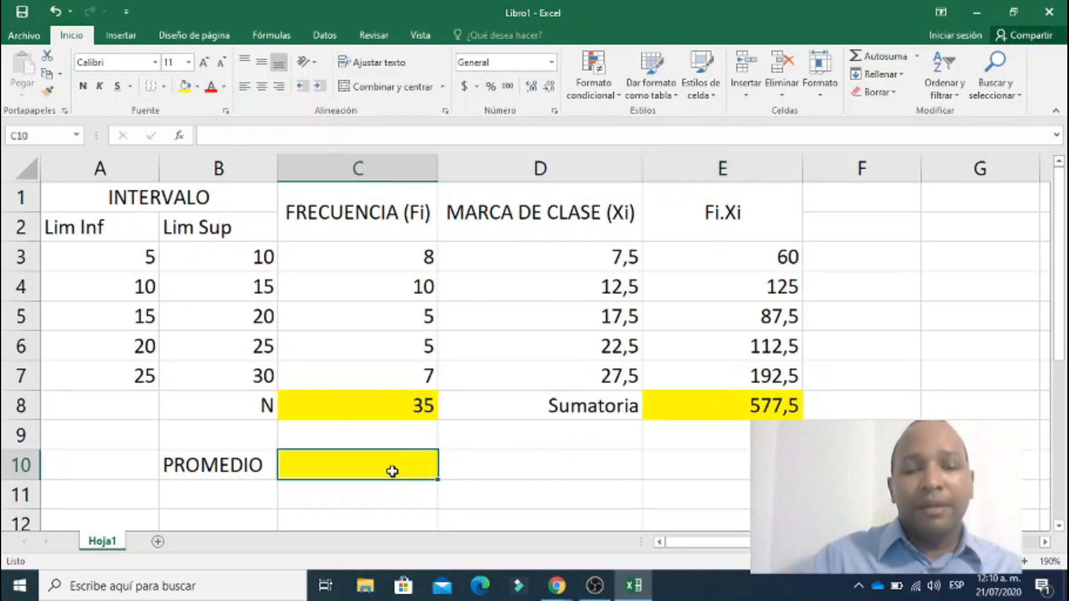
text(=)
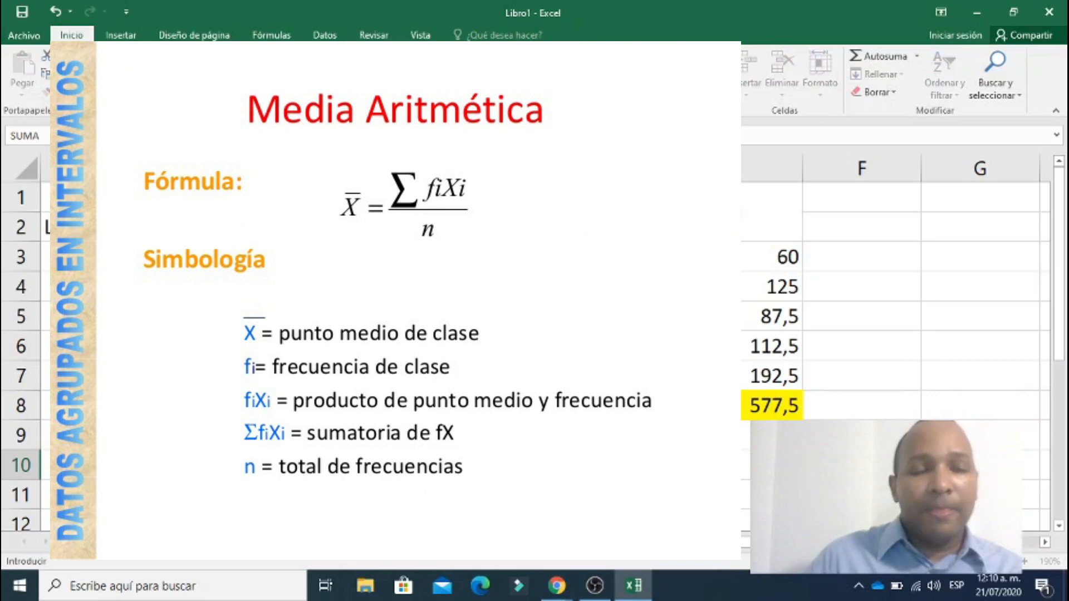
click(724, 406)
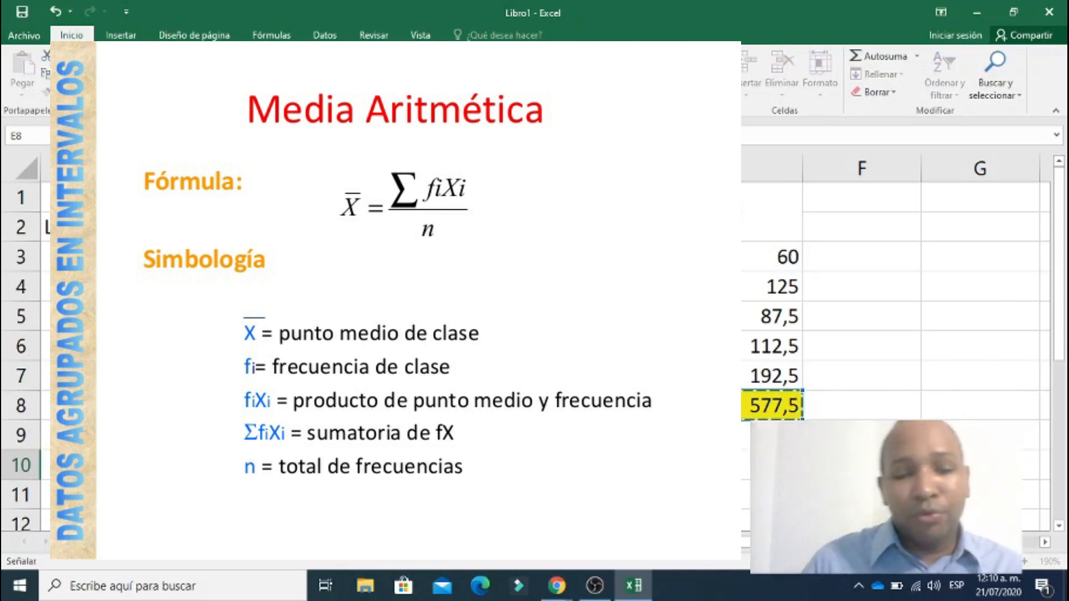
text(/)
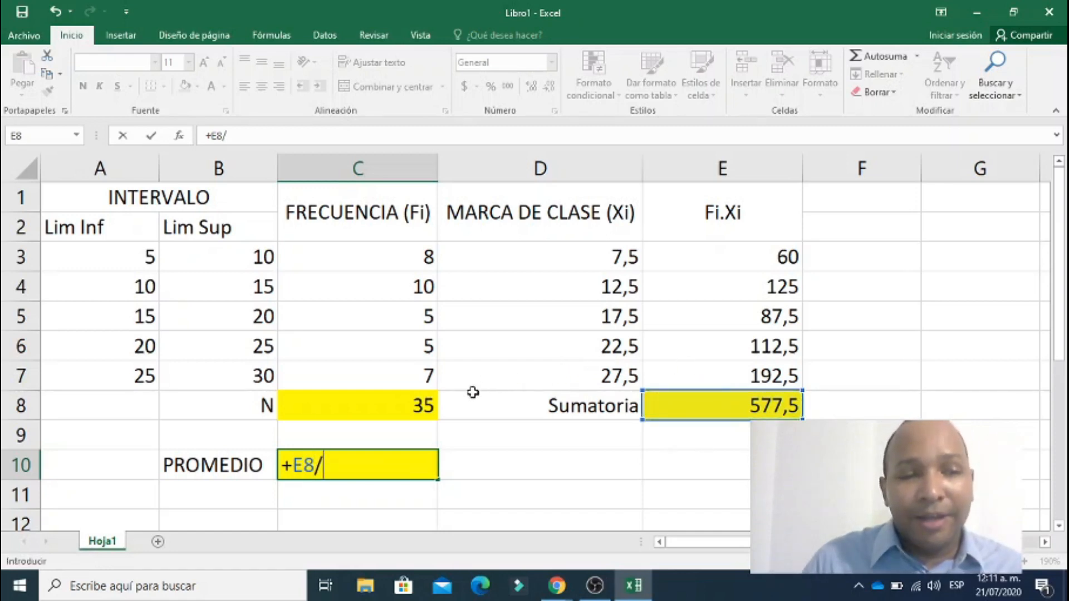
click(398, 408)
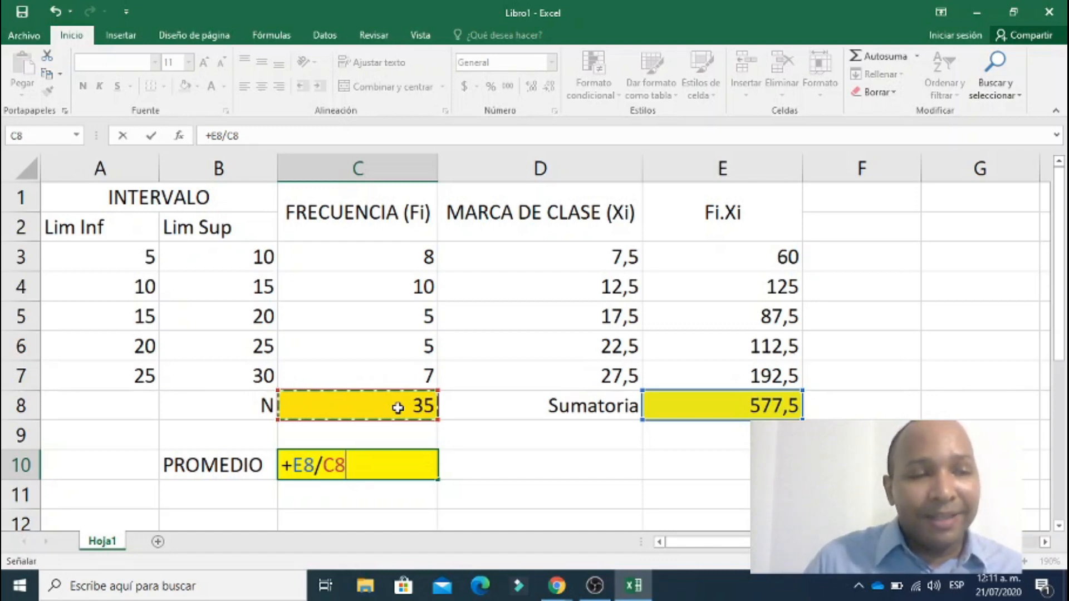
key(Return)
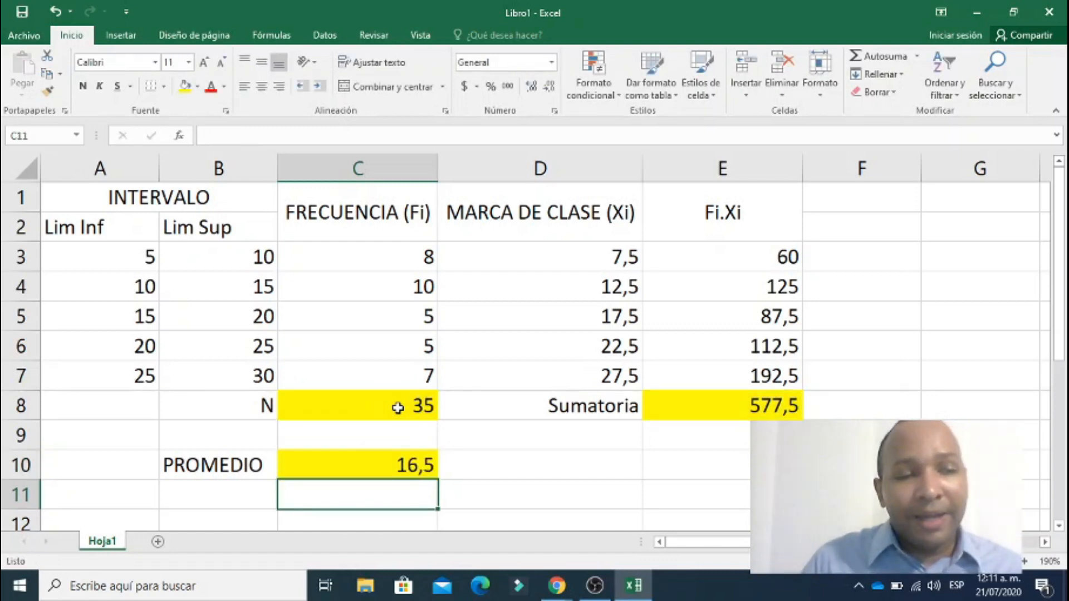
click(347, 470)
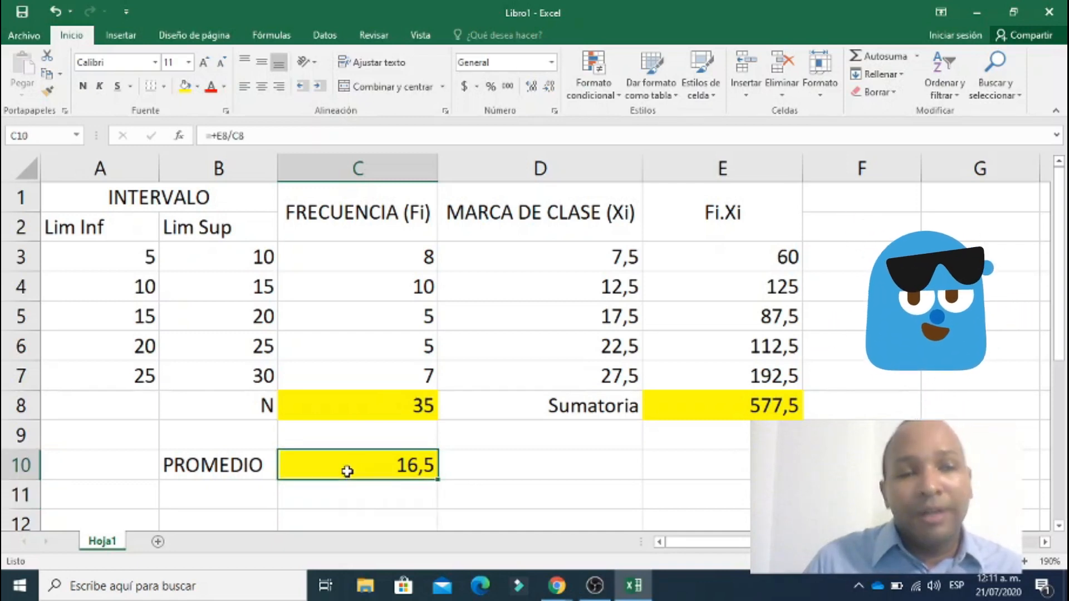
Fill the 15–20 class interval in cells A5:B5 with yellow to mark the class containing the mean.
click(119, 316)
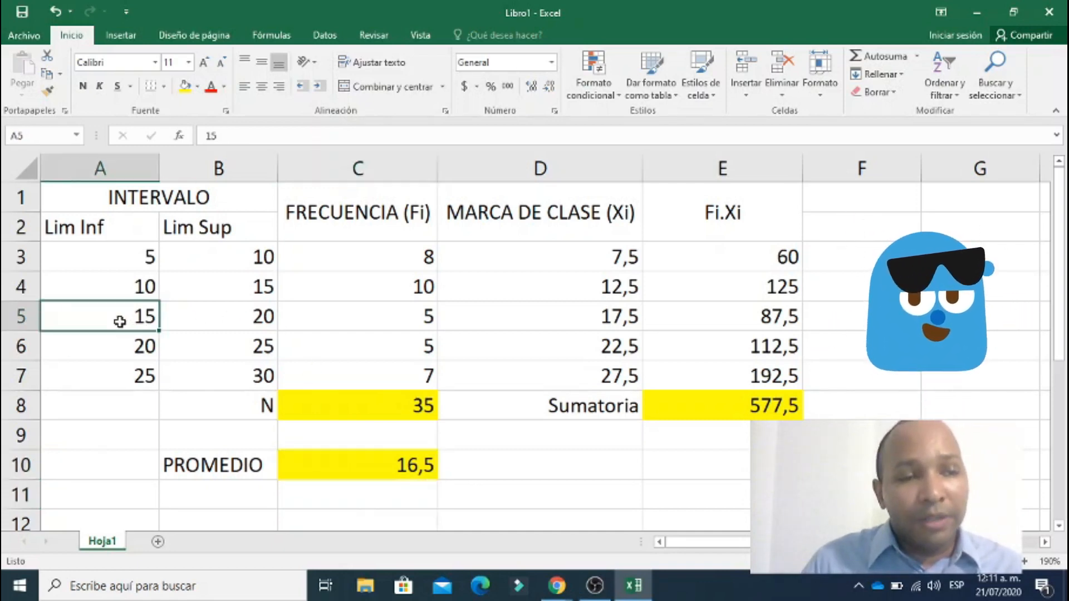
drag(146, 319, 184, 318)
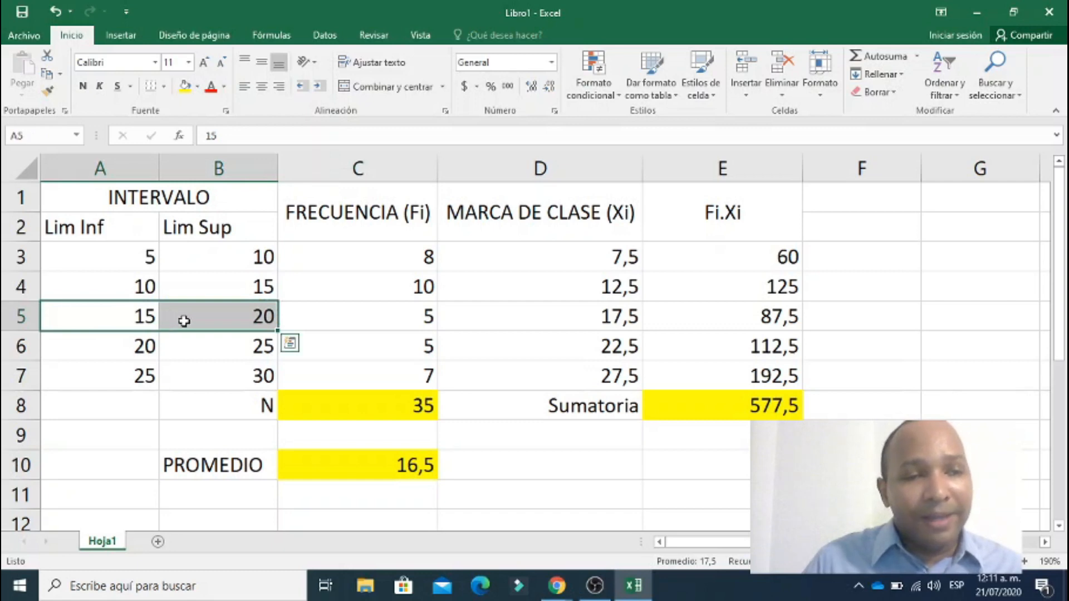
click(185, 85)
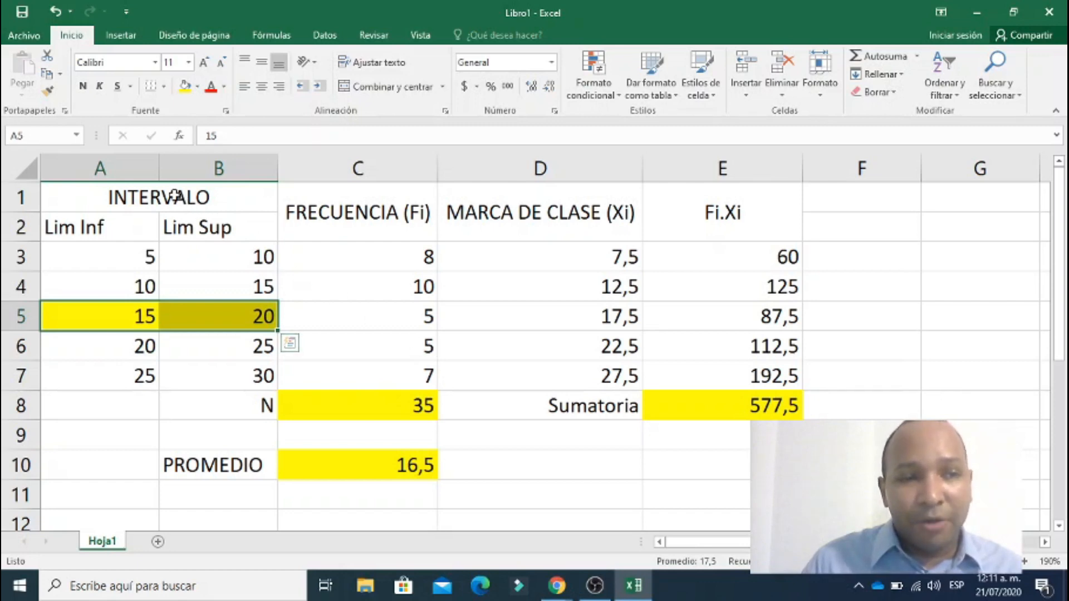
Apply all borders to the frequency table in A1:E7, leaving out the totals in row 8.
drag(175, 196, 695, 403)
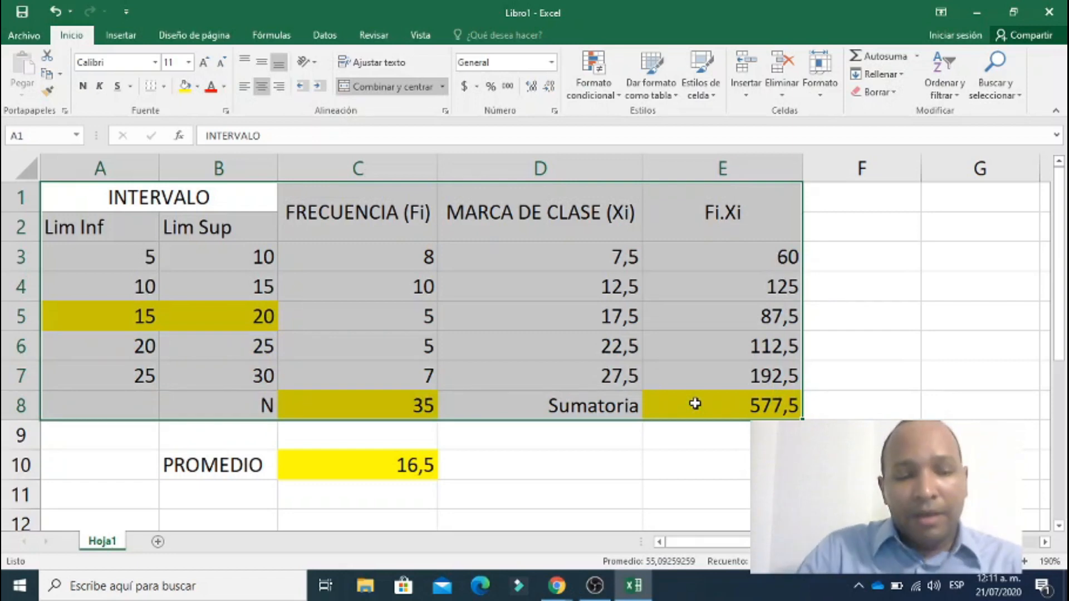
key(shift+Up)
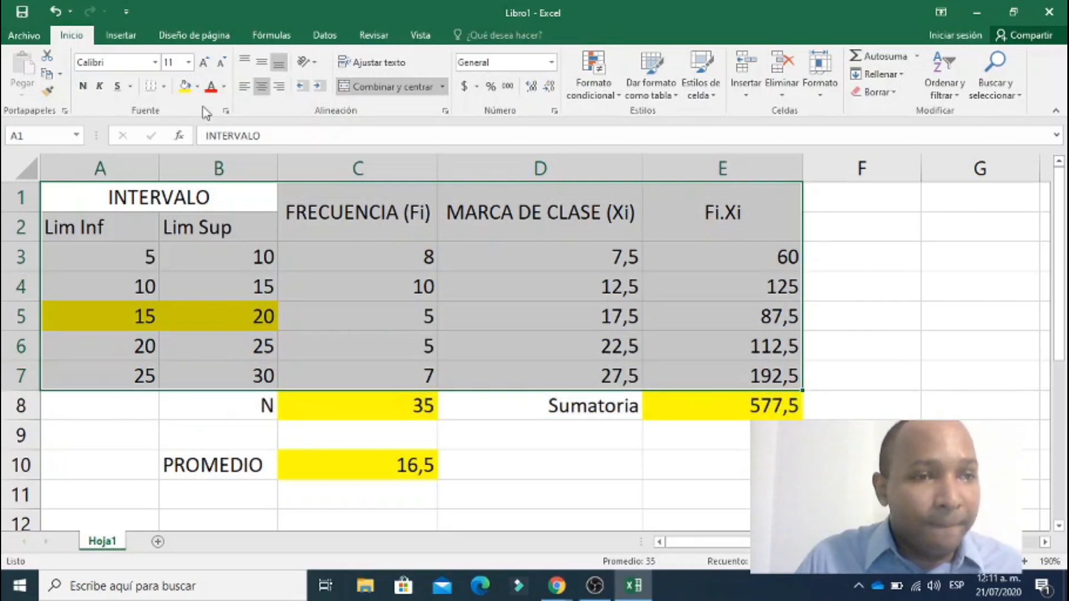
click(163, 87)
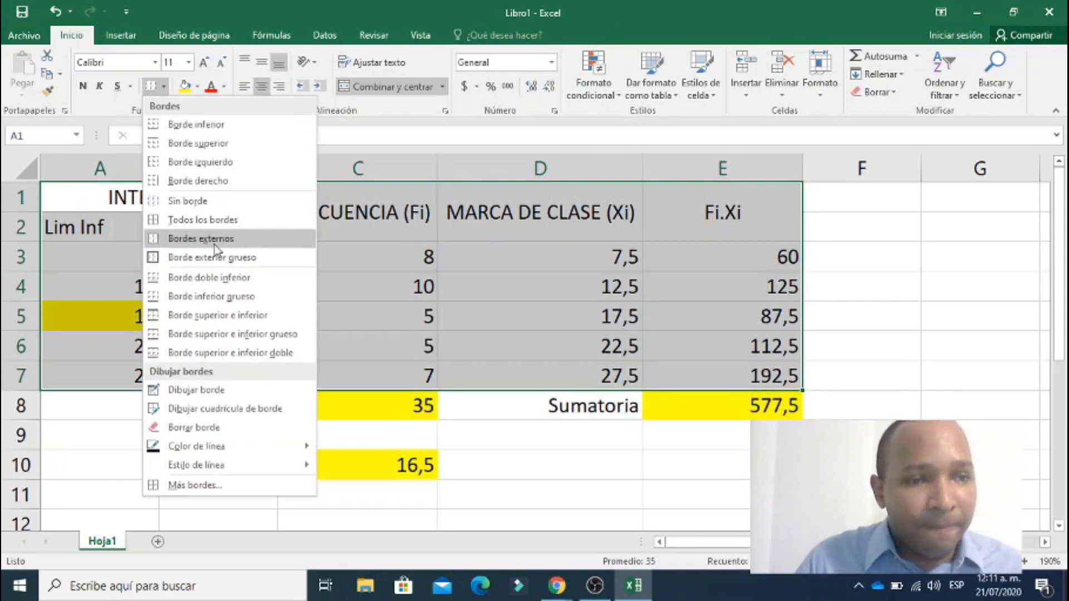
click(222, 218)
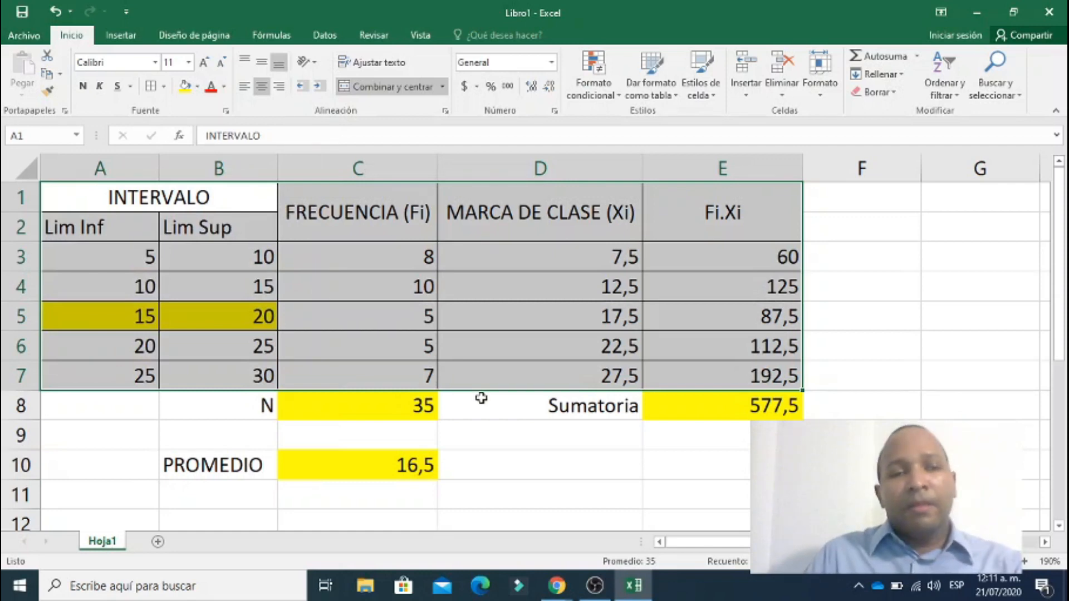
Centre the contents of the frequency table A1:E7 horizontally and select the PROMEDIO result cell C10.
click(261, 87)
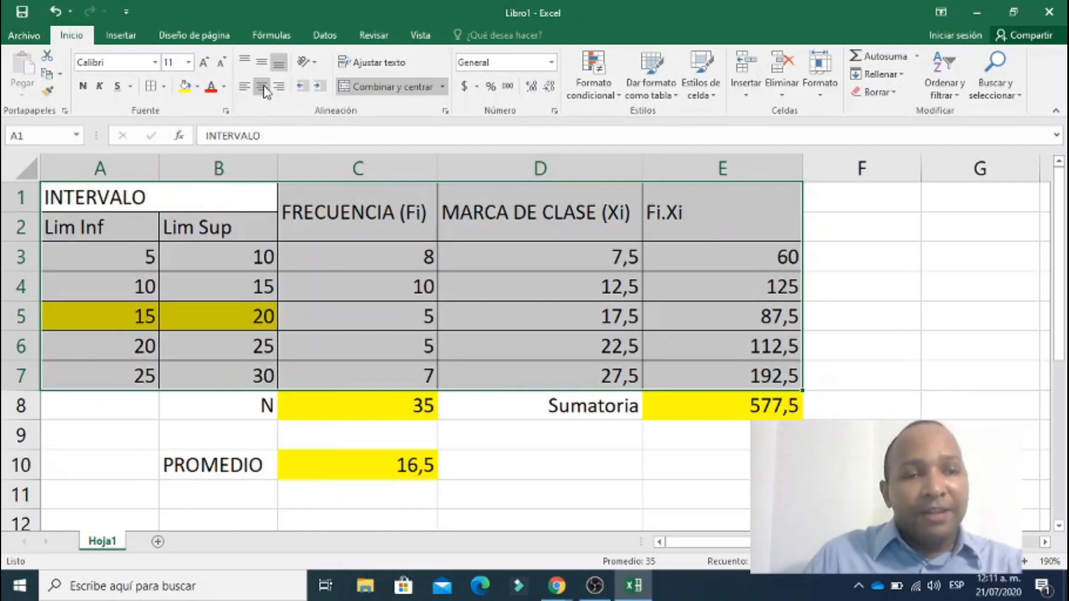
click(263, 88)
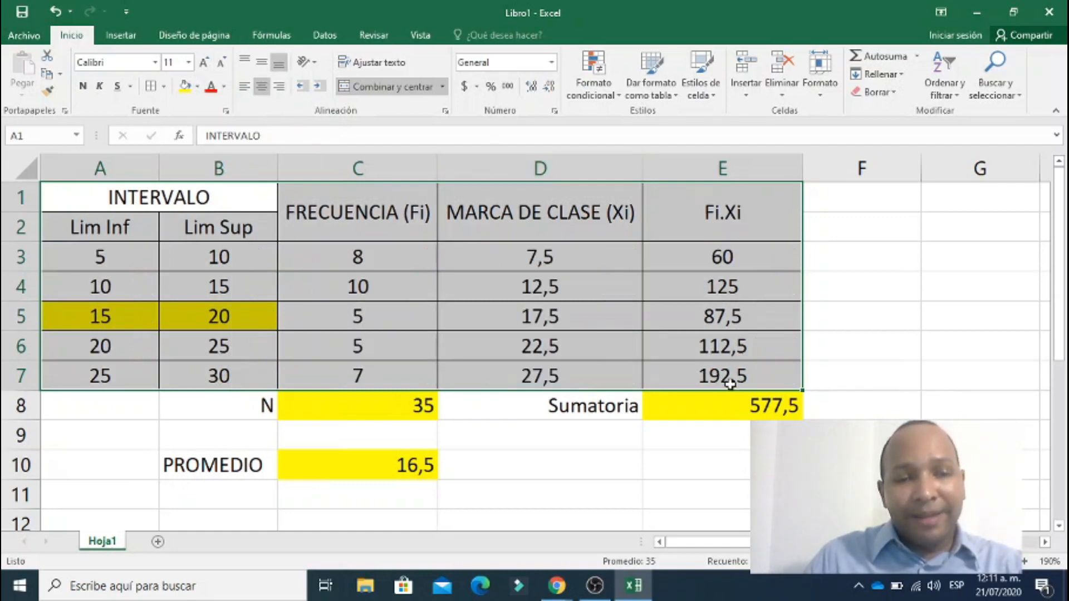
click(706, 439)
click(364, 470)
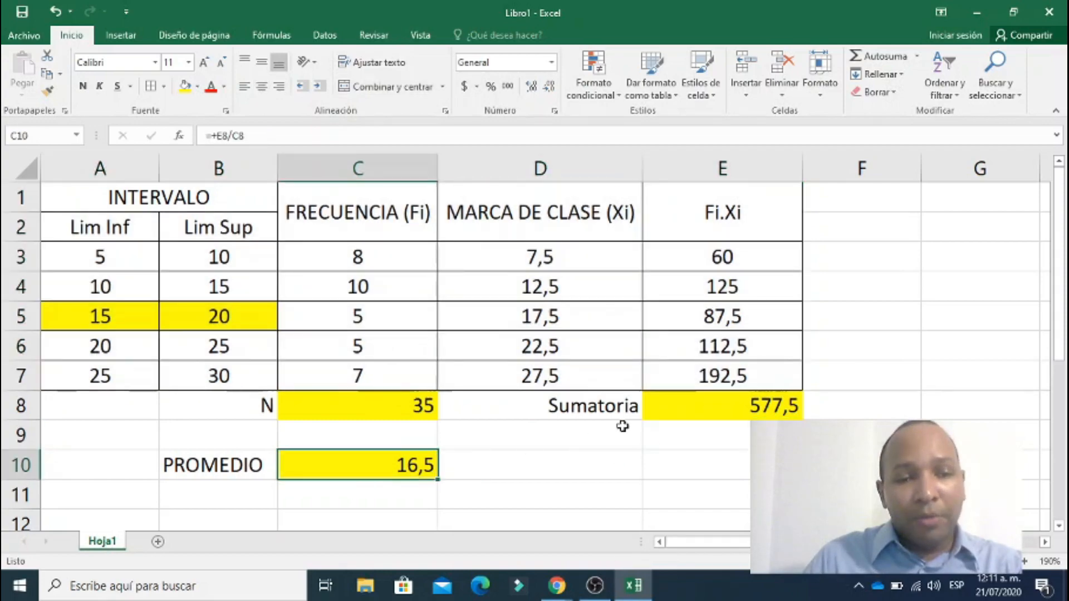
Examine the class intervals of the frequency table row by row, from row 3 to row 7.
scroll(621, 426, down, 3)
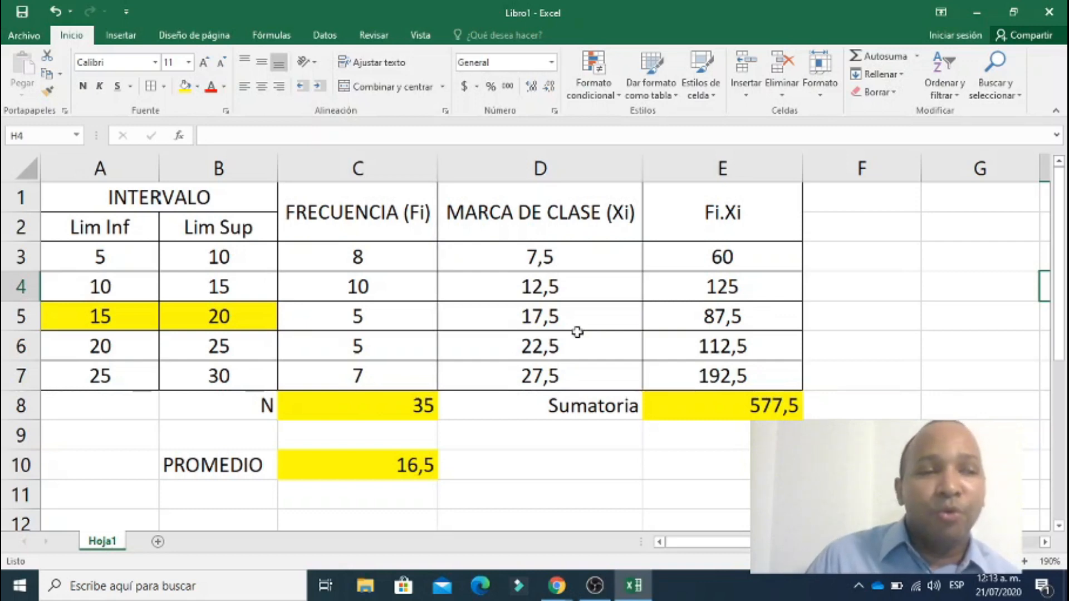
click(11, 257)
click(7, 287)
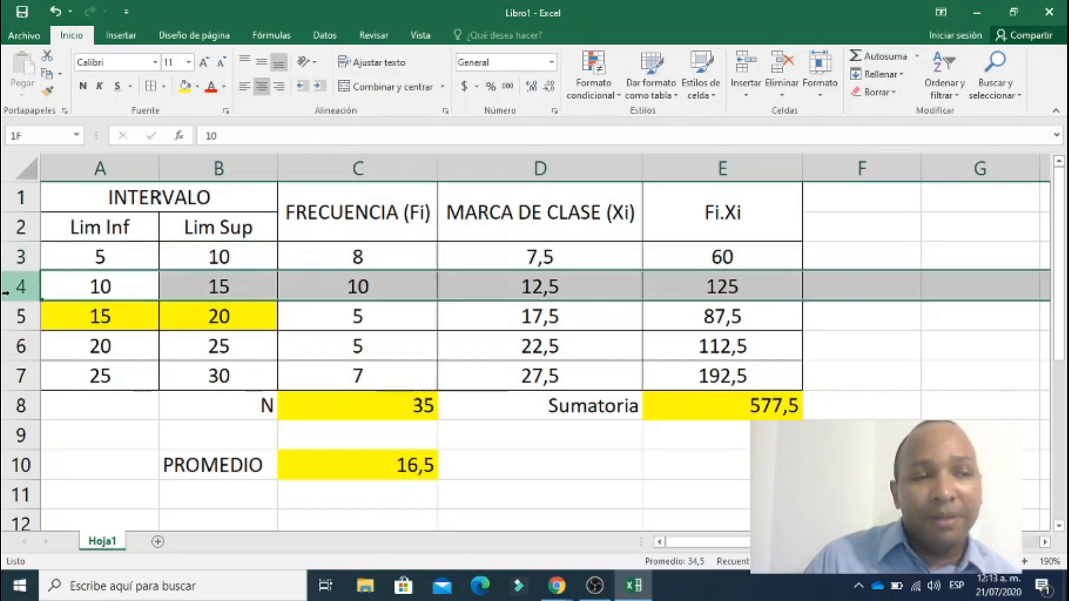
click(8, 316)
click(8, 346)
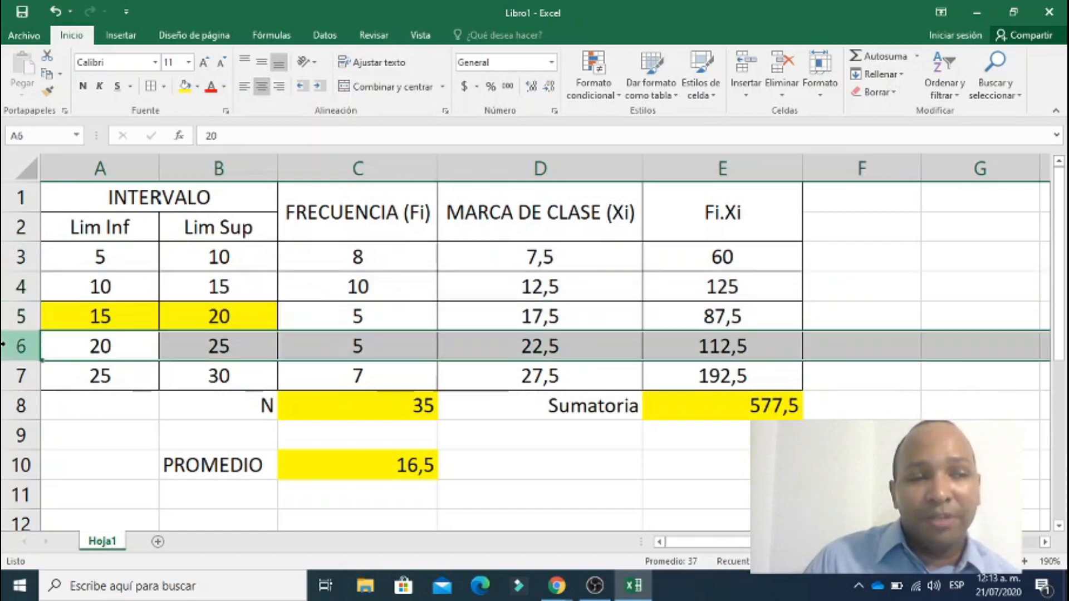
click(8, 378)
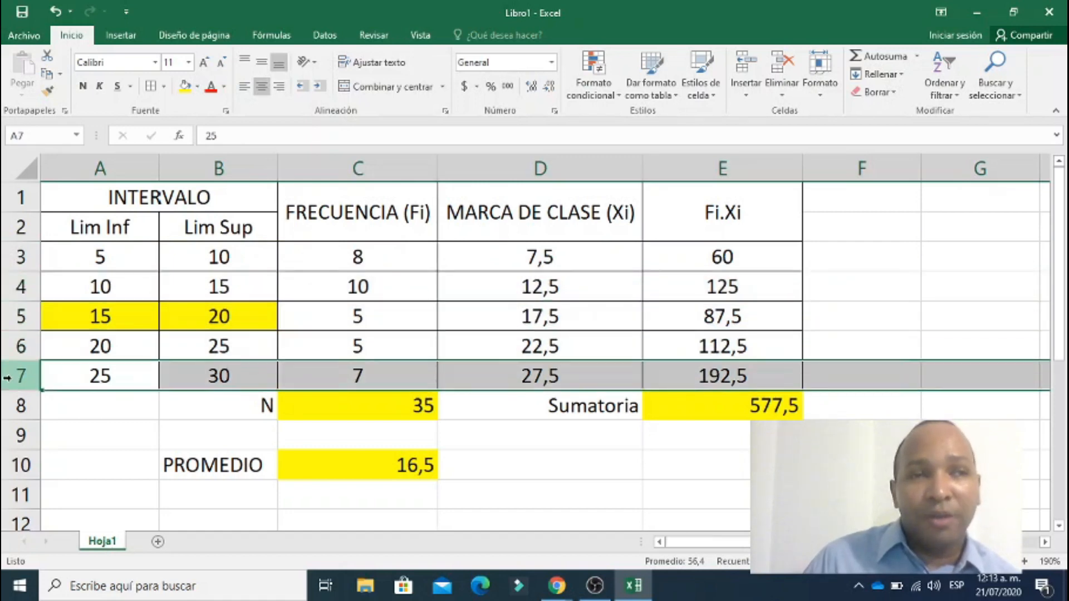